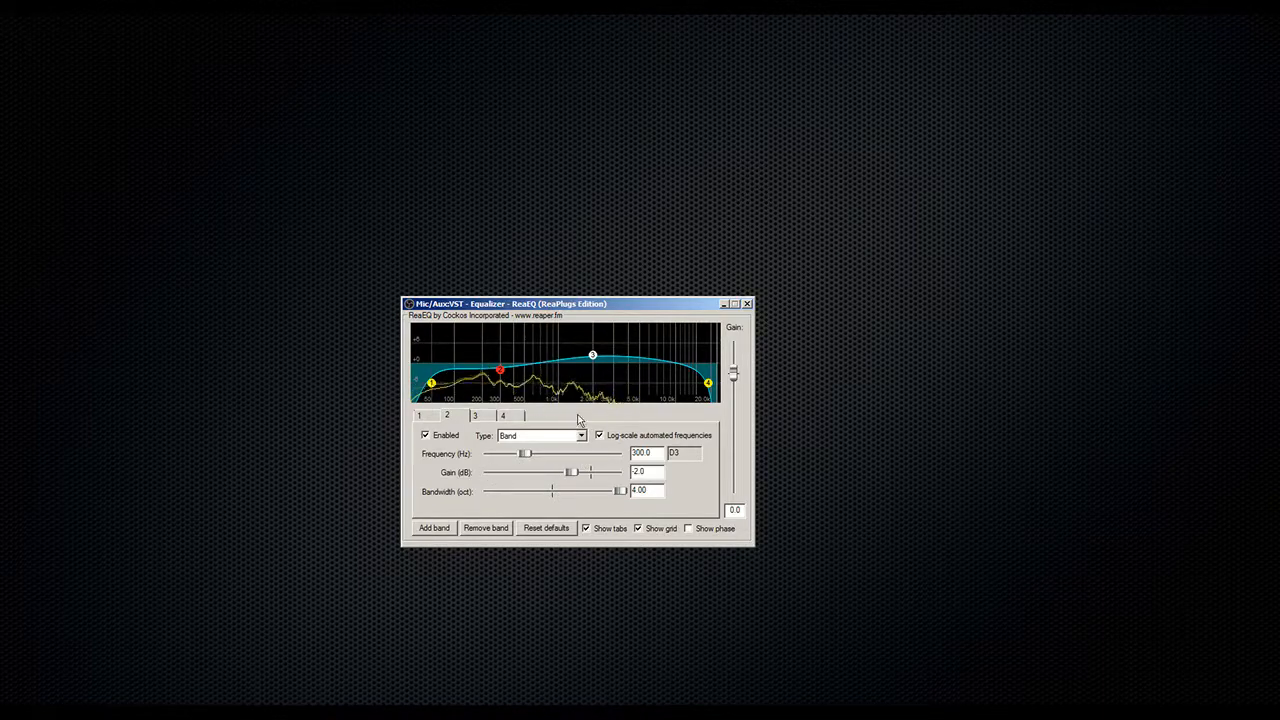
Review the filter type, frequency, gain and bandwidth of each of the four equalizer bands, finishing on band 1.
left_click(421, 416)
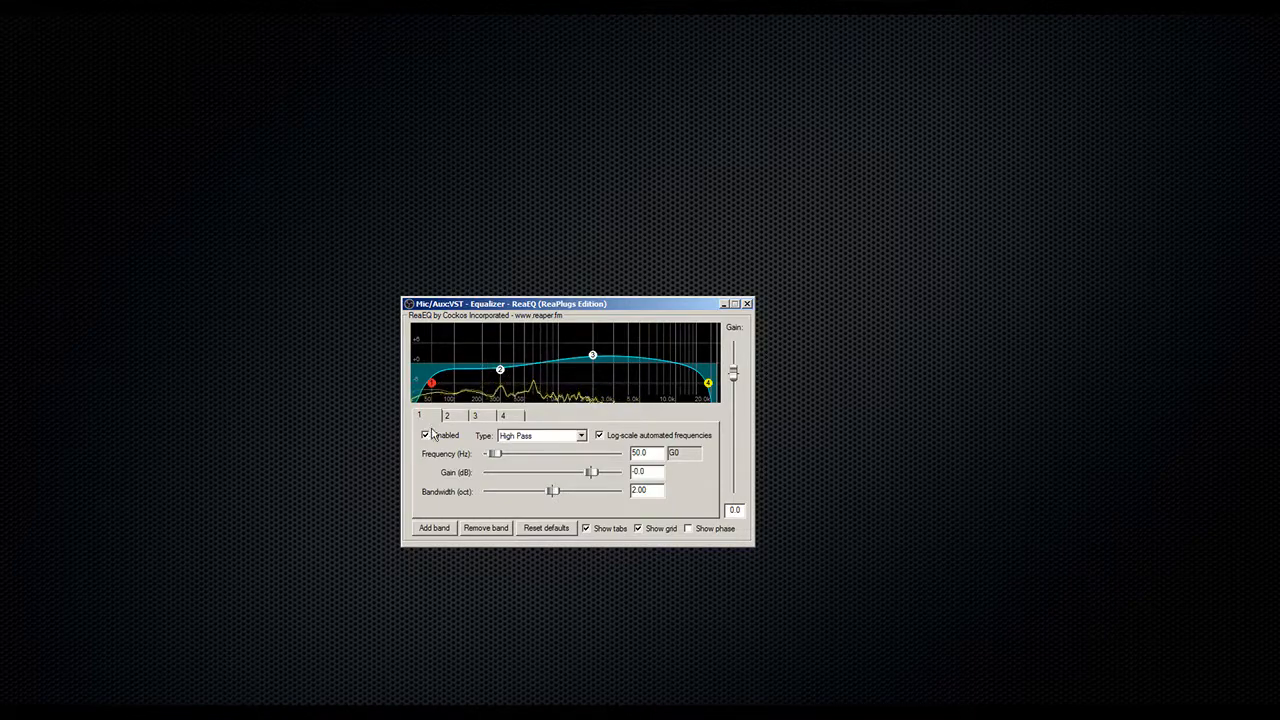
mouse_move(431, 391)
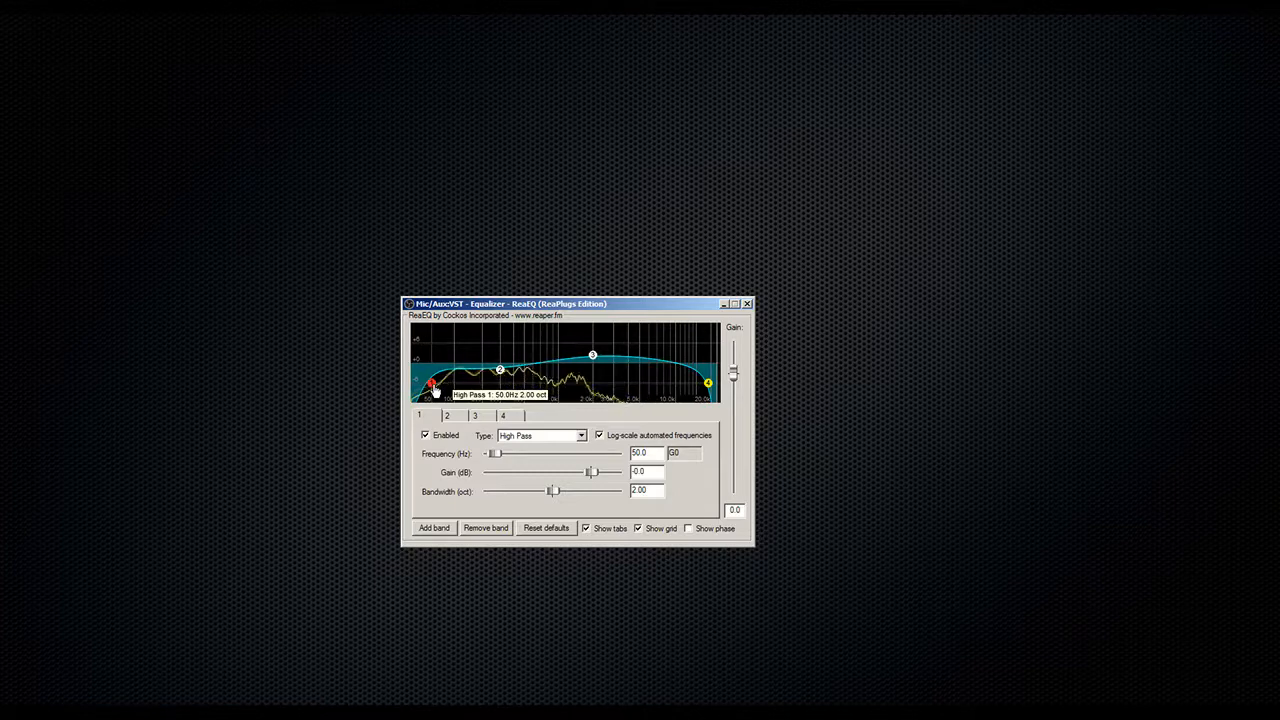
mouse_move(503, 372)
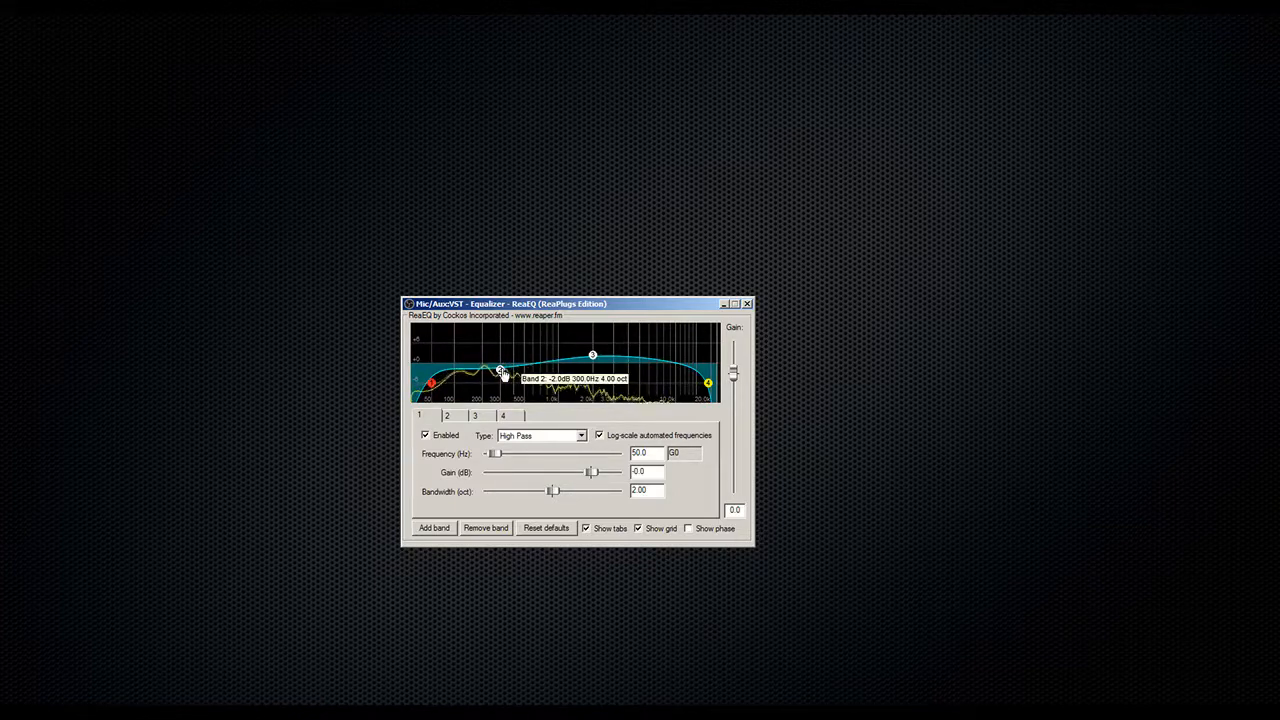
left_click(592, 356)
left_click(709, 385)
left_click(434, 385)
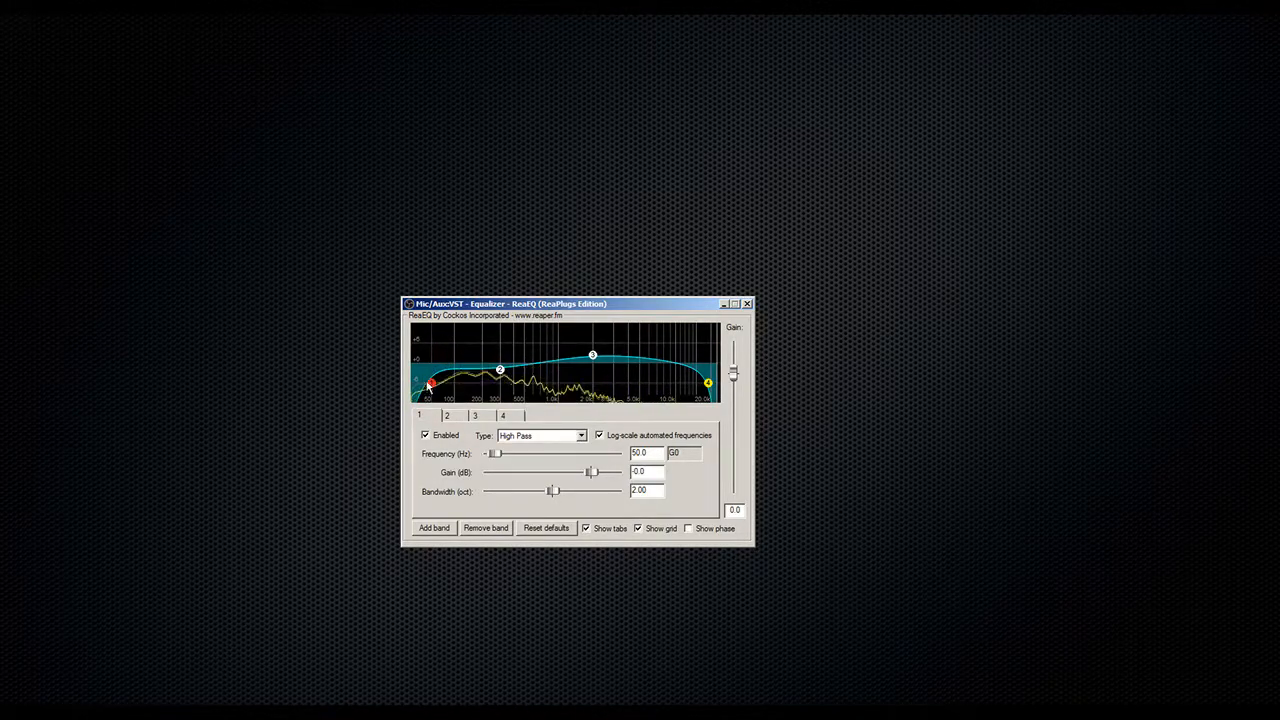
left_click(500, 371)
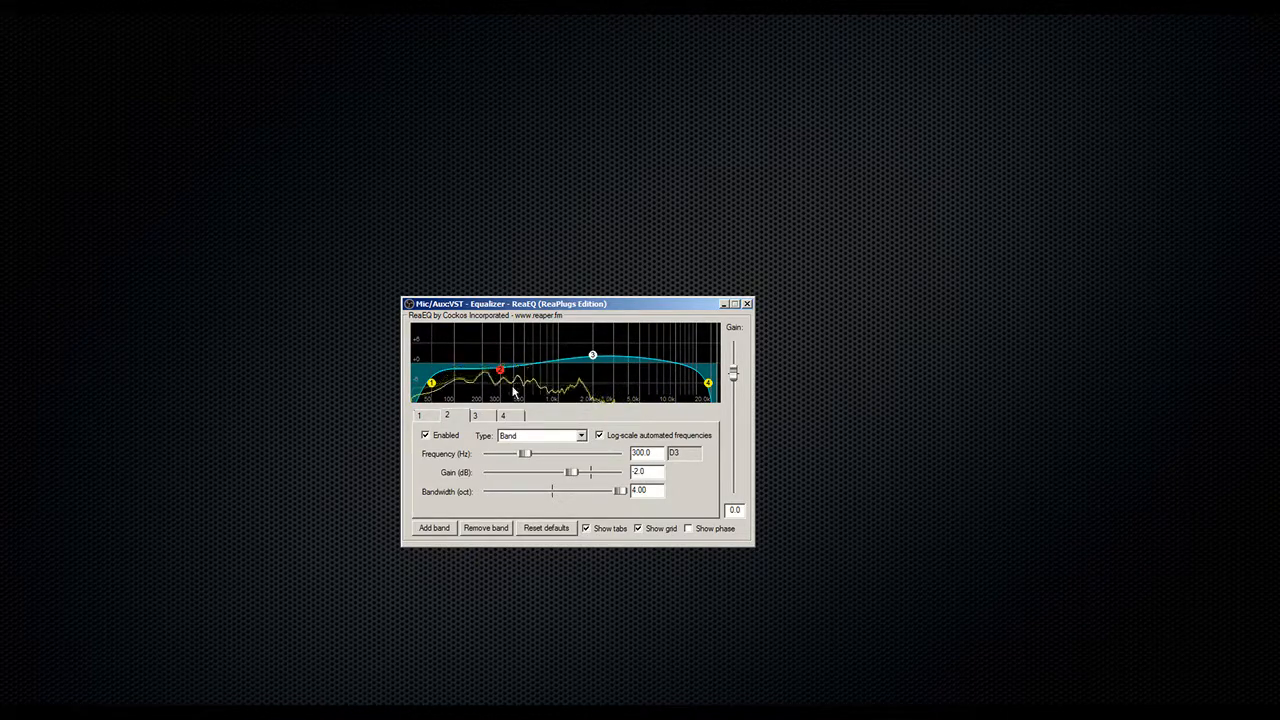
left_click(591, 360)
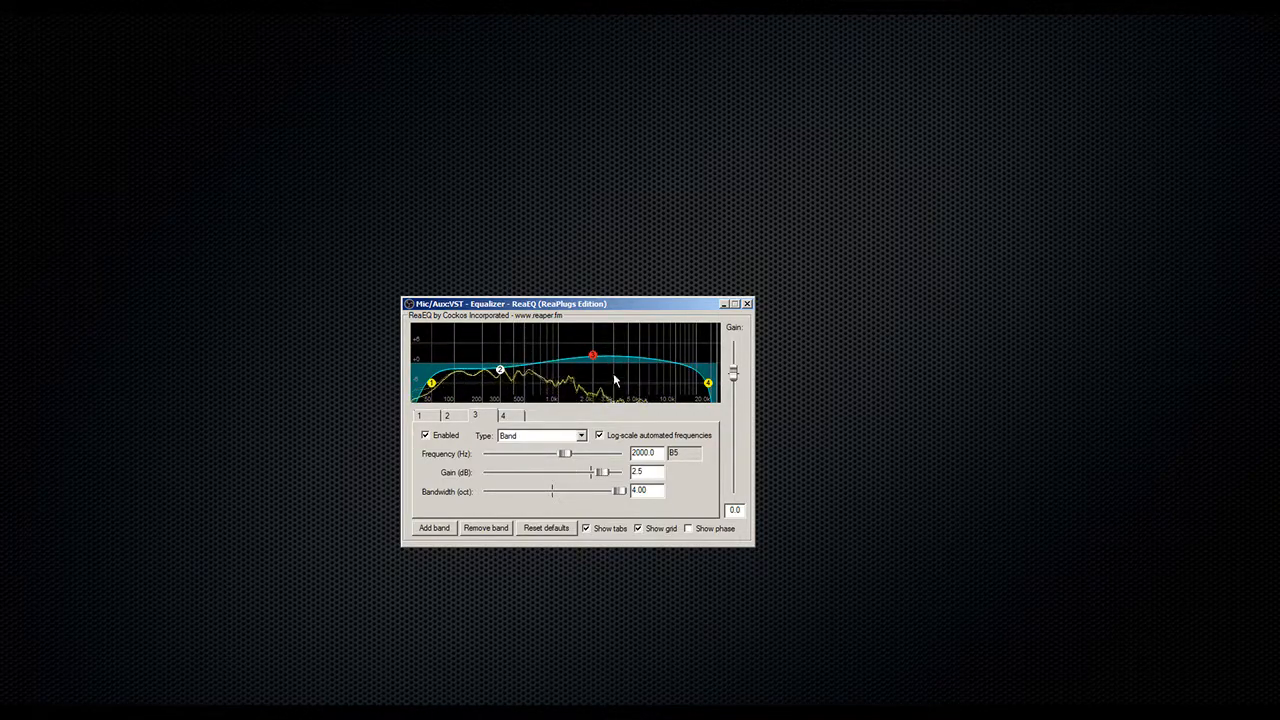
left_click(432, 385)
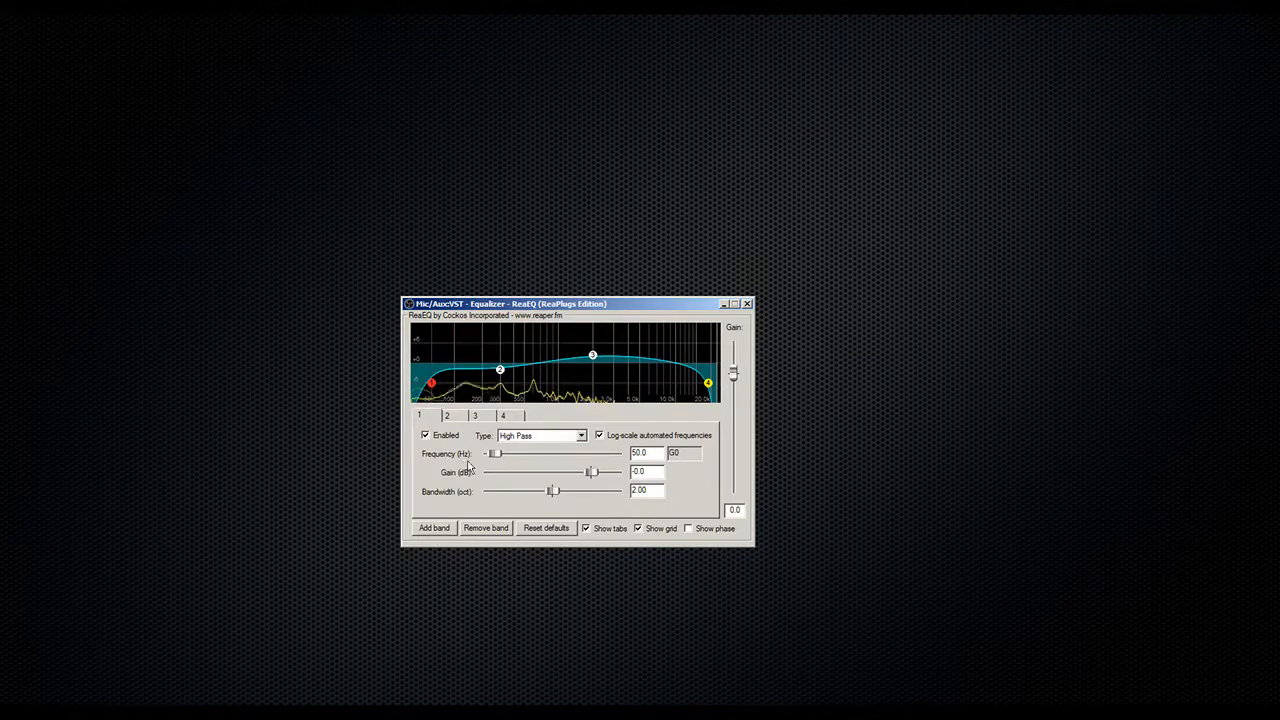
mouse_move(434, 390)
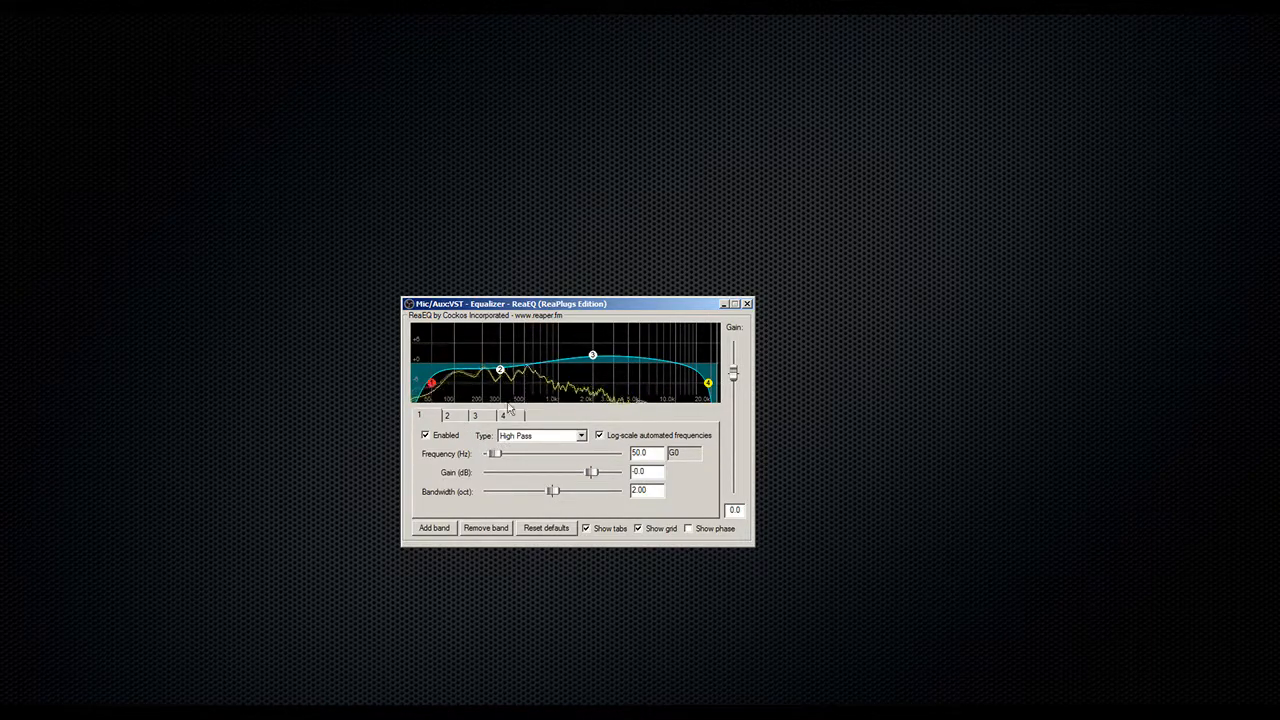
Try the High Shelf filter type on band 1 and return it to High Pass.
left_click(533, 437)
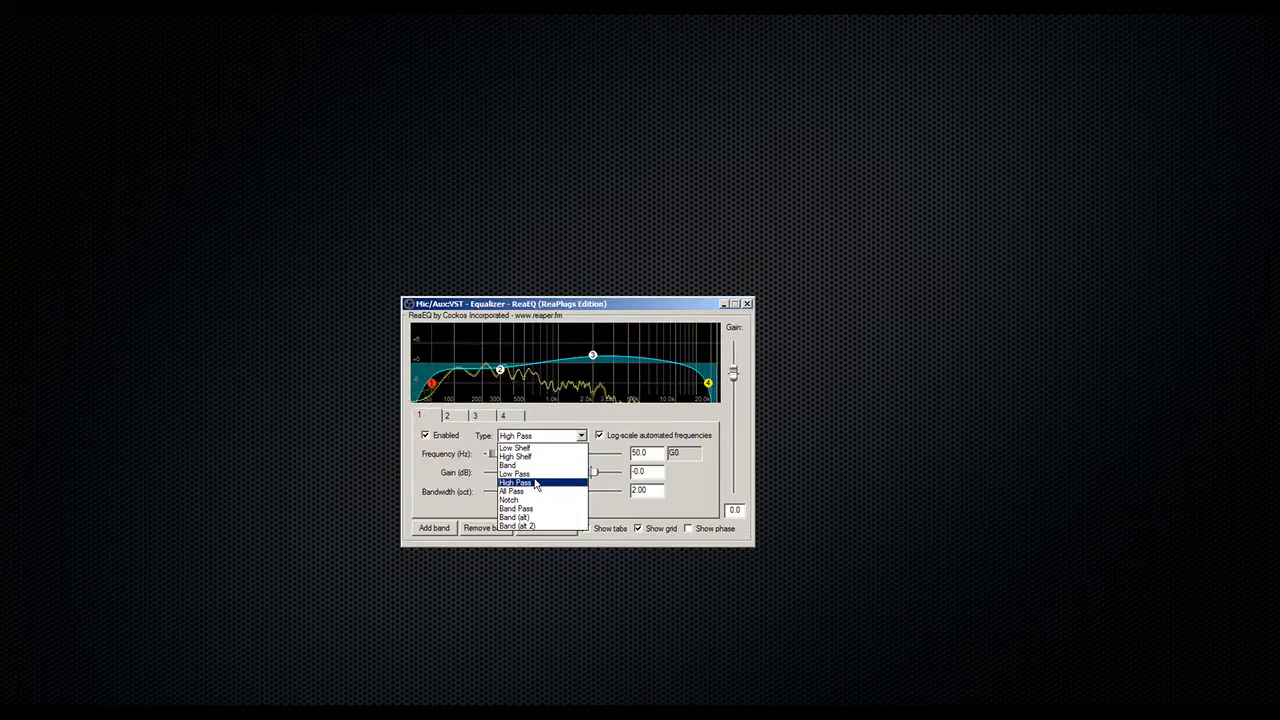
key("Up")
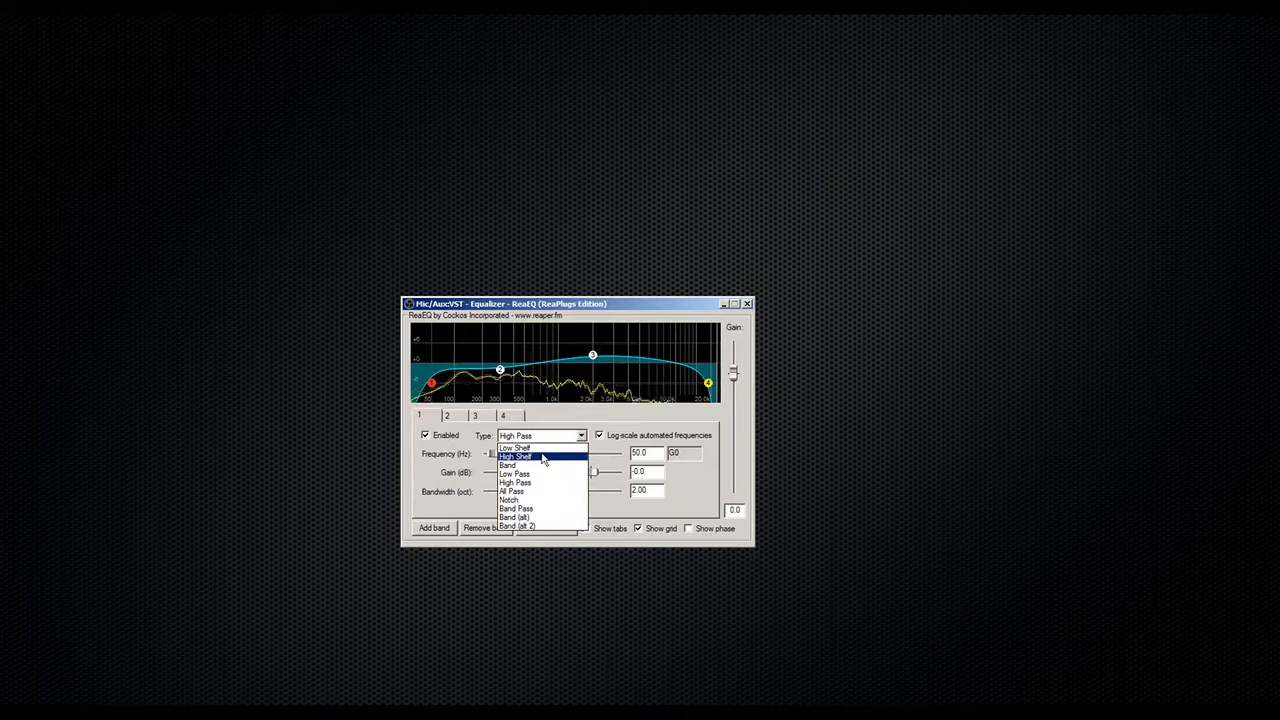
left_click(543, 457)
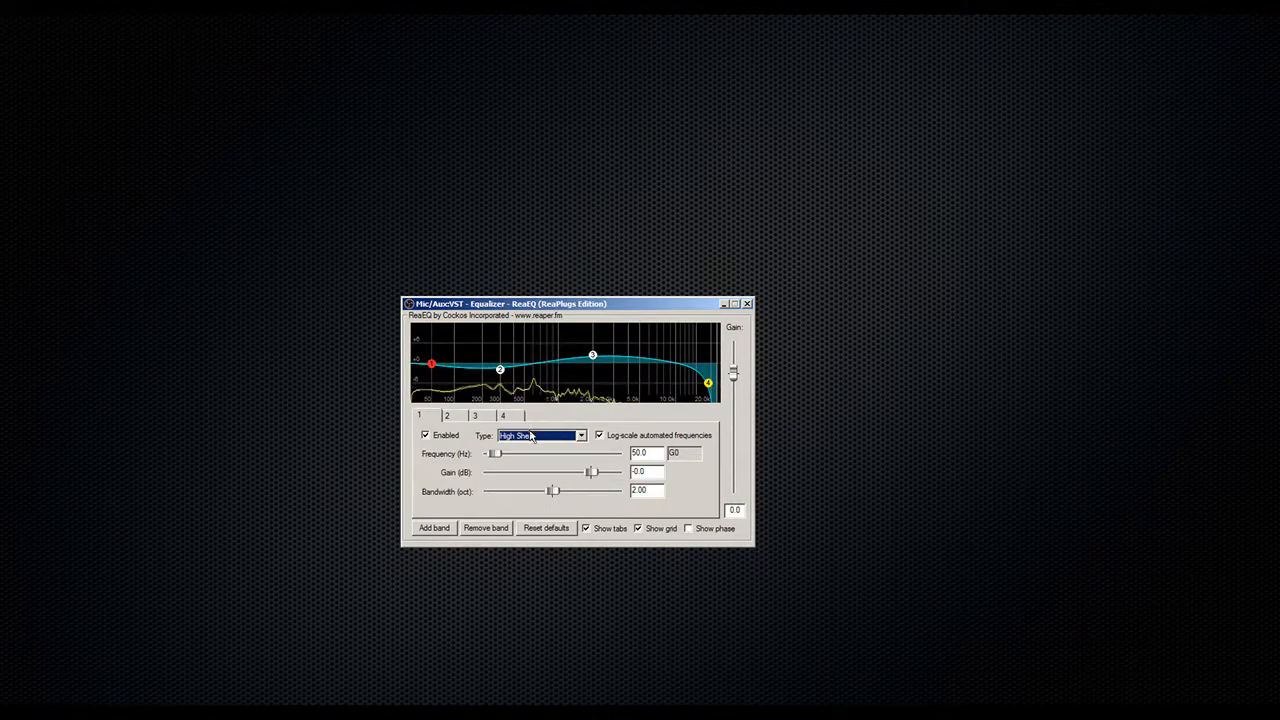
left_click(533, 436)
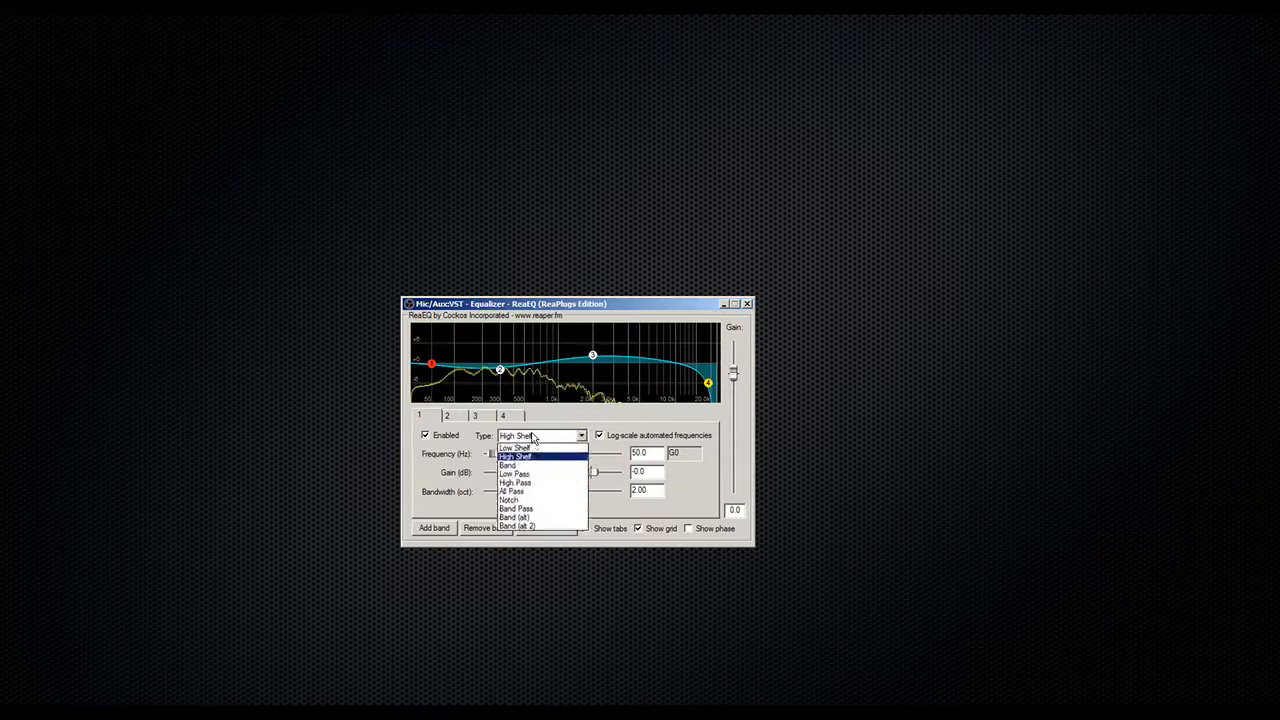
left_click(535, 483)
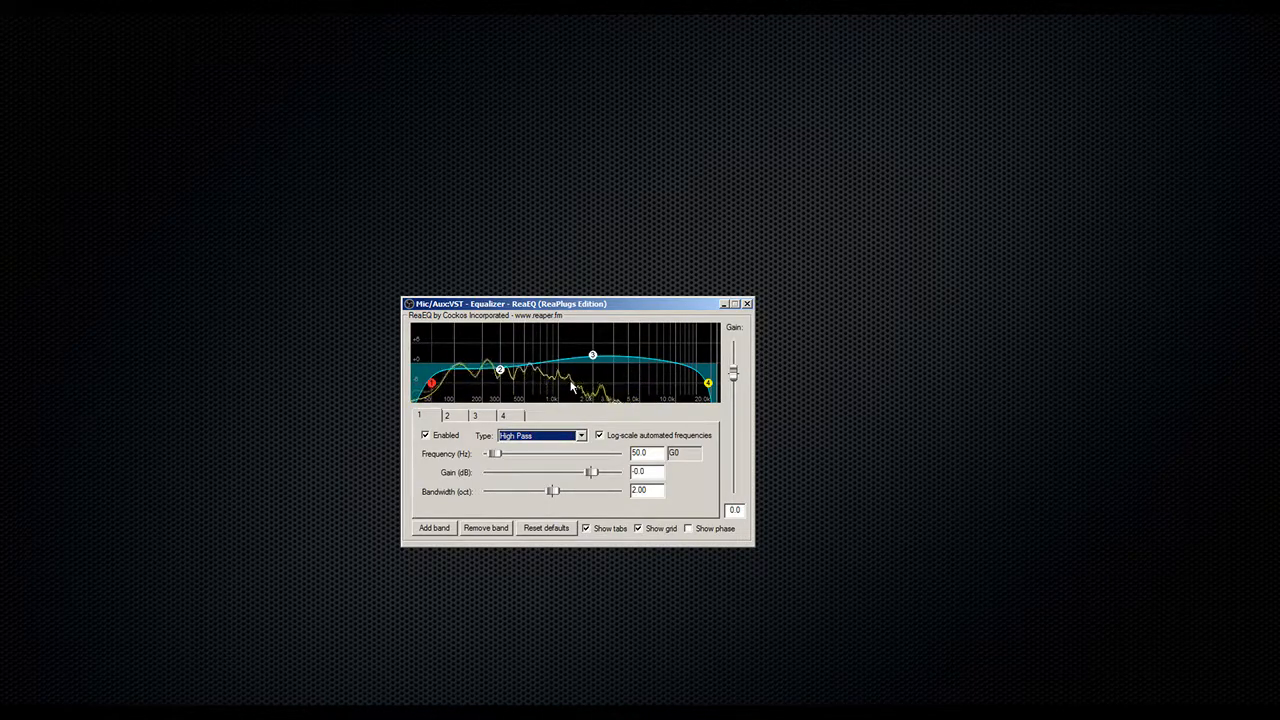
left_click(531, 440)
left_click(531, 440)
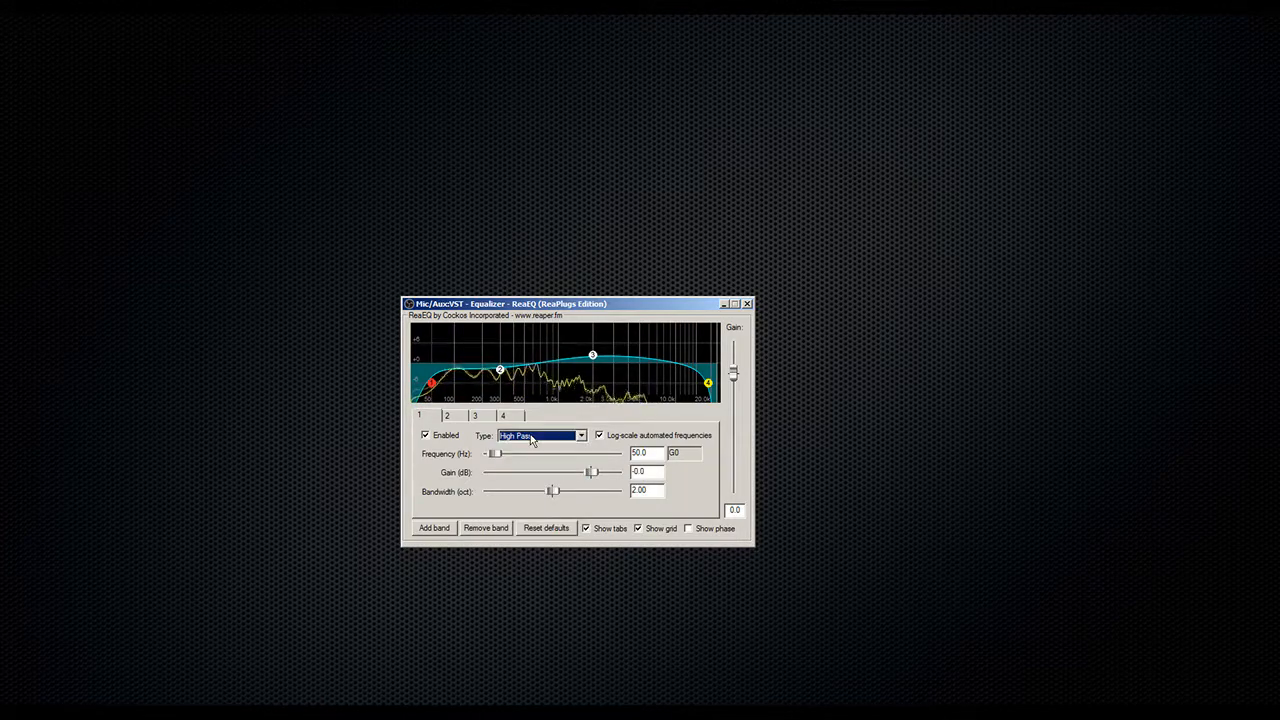
left_click(531, 440)
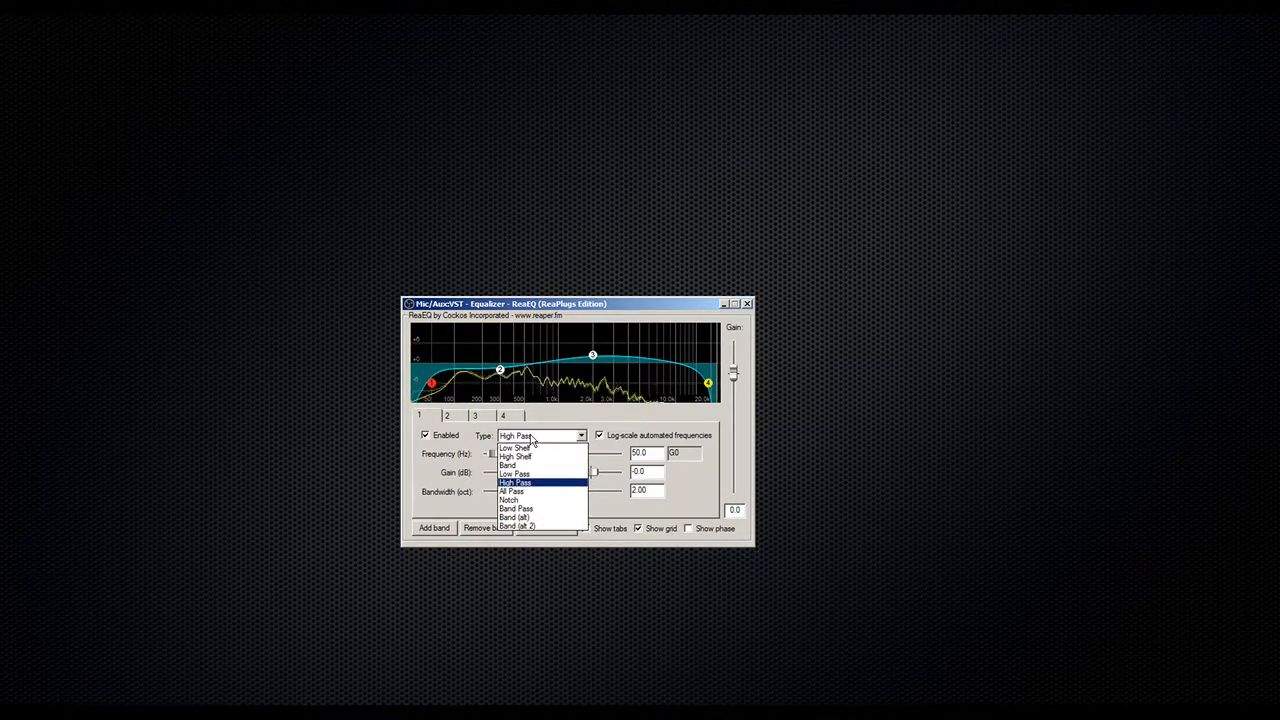
left_click(532, 440)
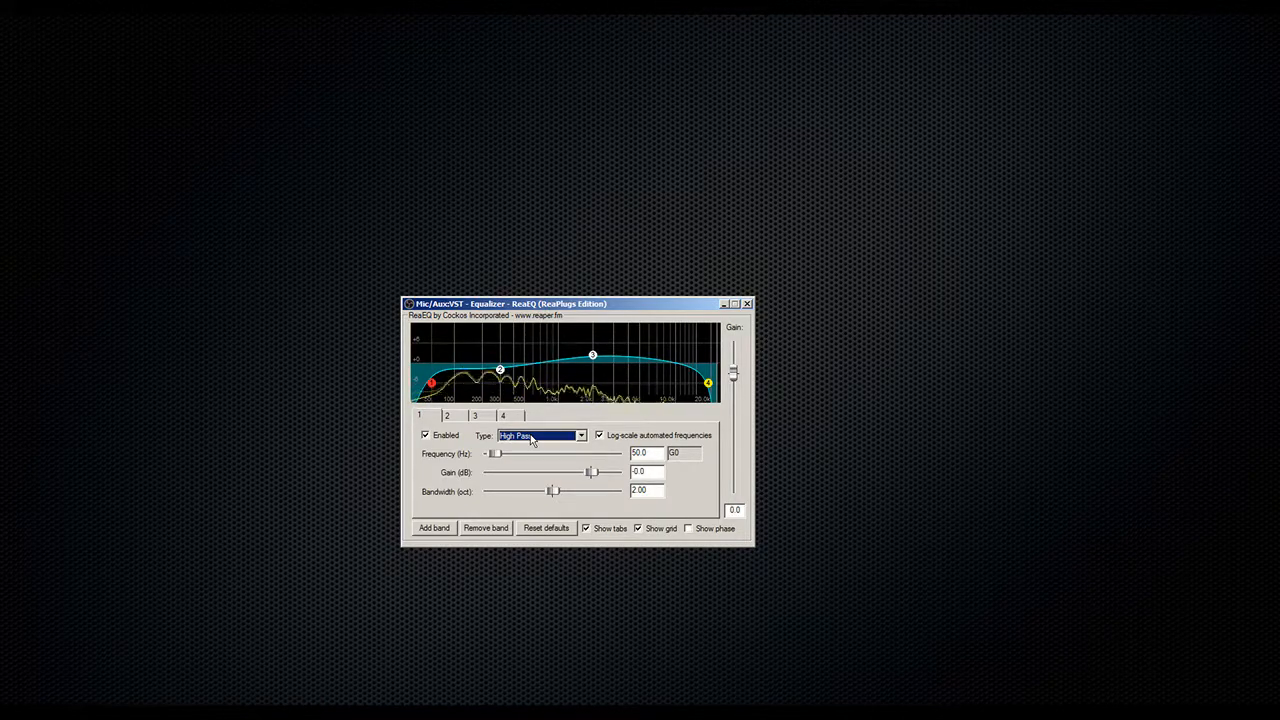
Select band 2, keep its filter type as Band, and set its gain to 0 dB.
left_click(499, 372)
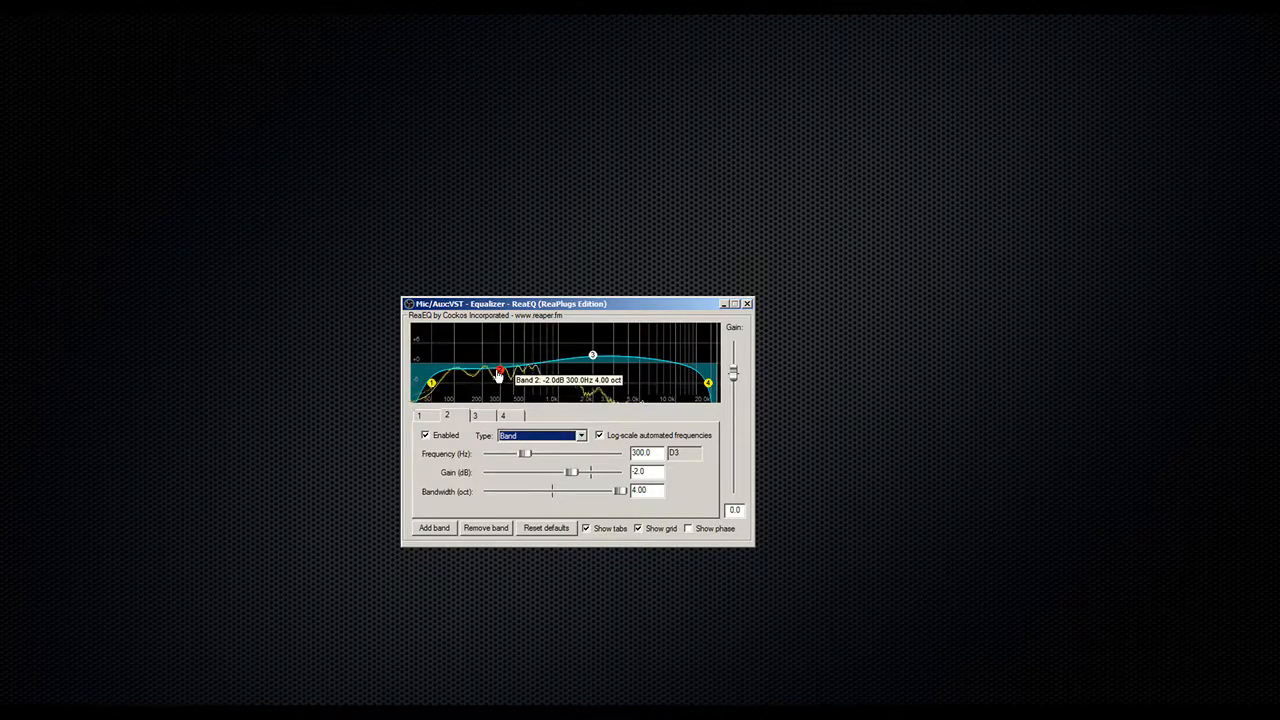
left_click(512, 438)
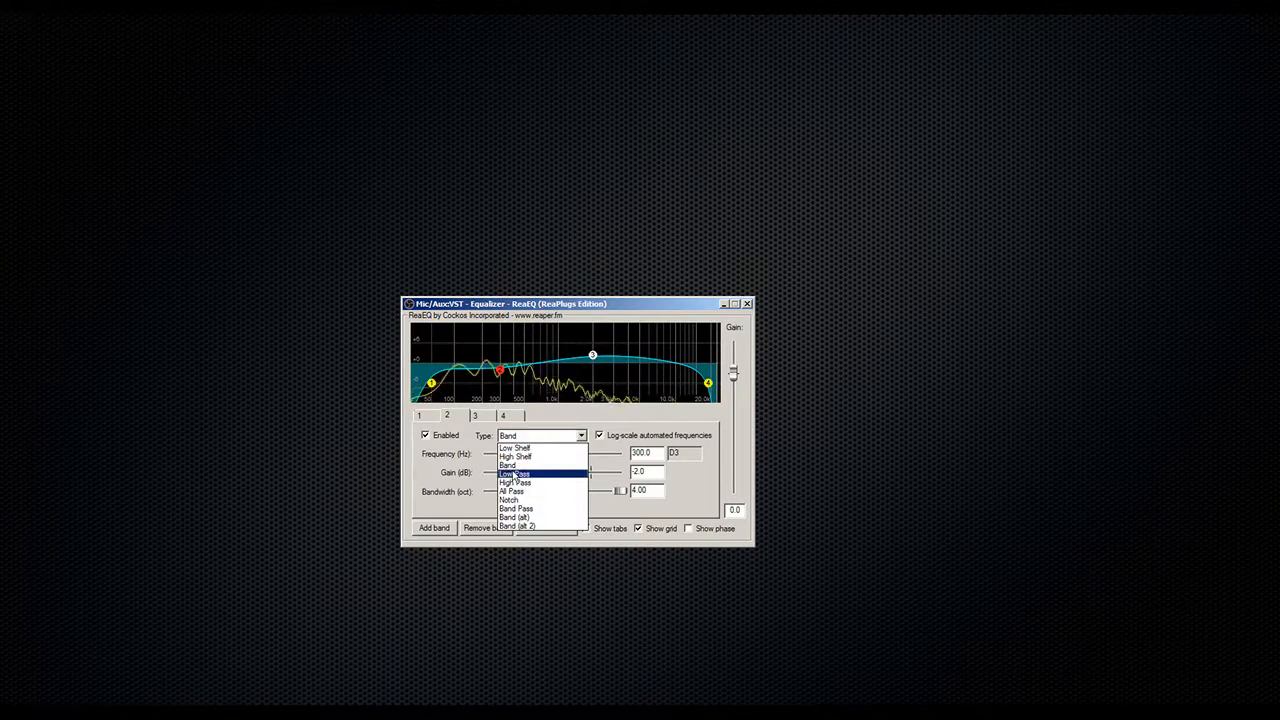
left_click(510, 467)
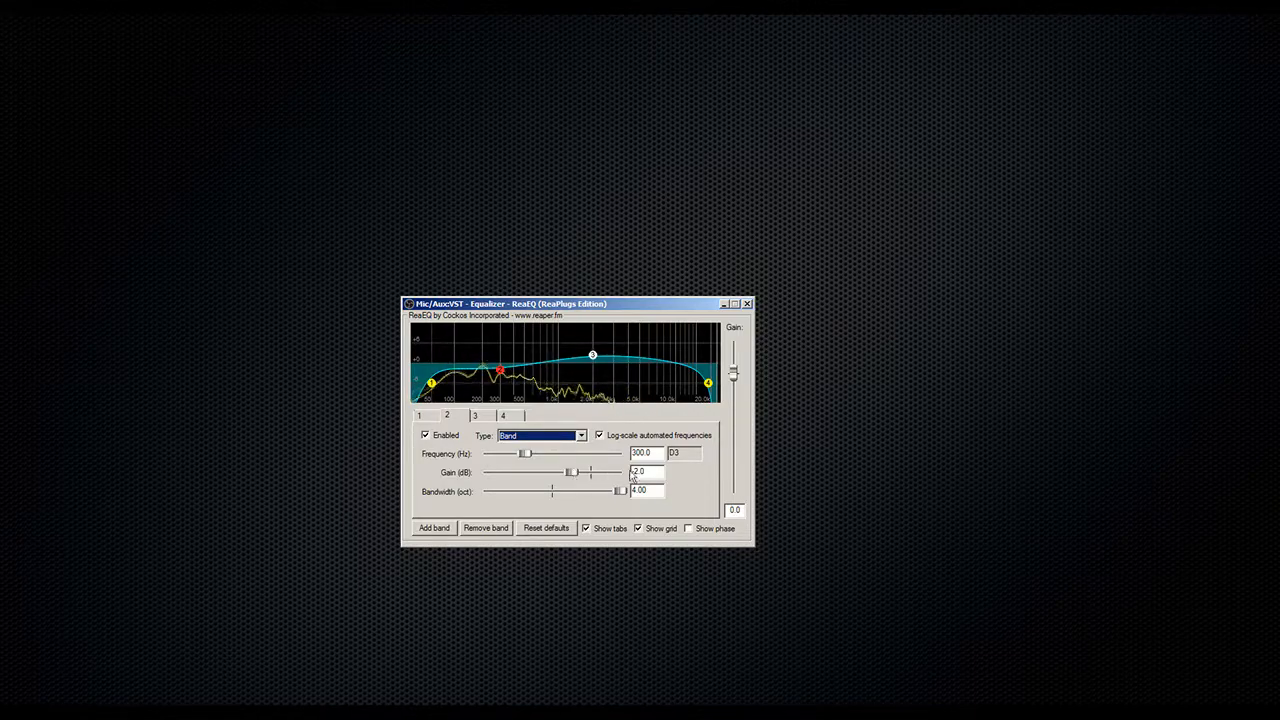
left_click_drag(650, 471, 627, 478)
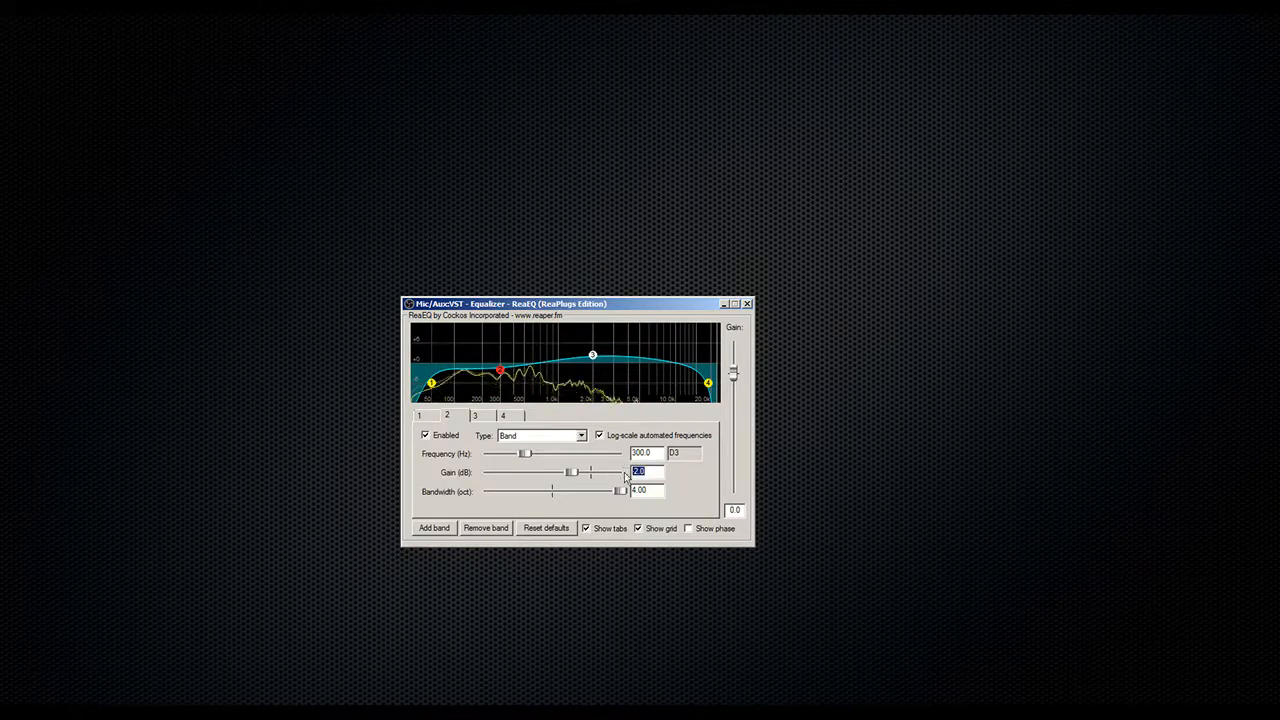
type("0")
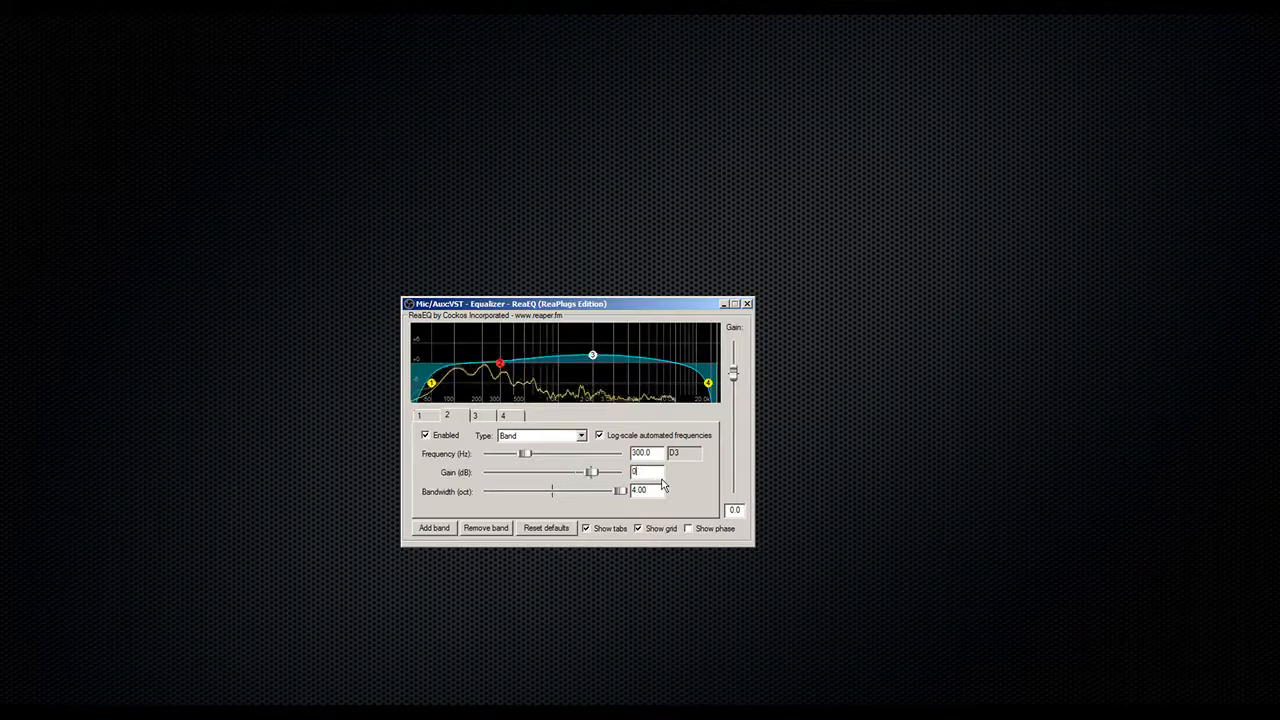
Try -2 dB gain and a narrower bandwidth on band 2, then restore 4.00 oct bandwidth and 0 dB gain.
left_click_drag(619, 490, 592, 468)
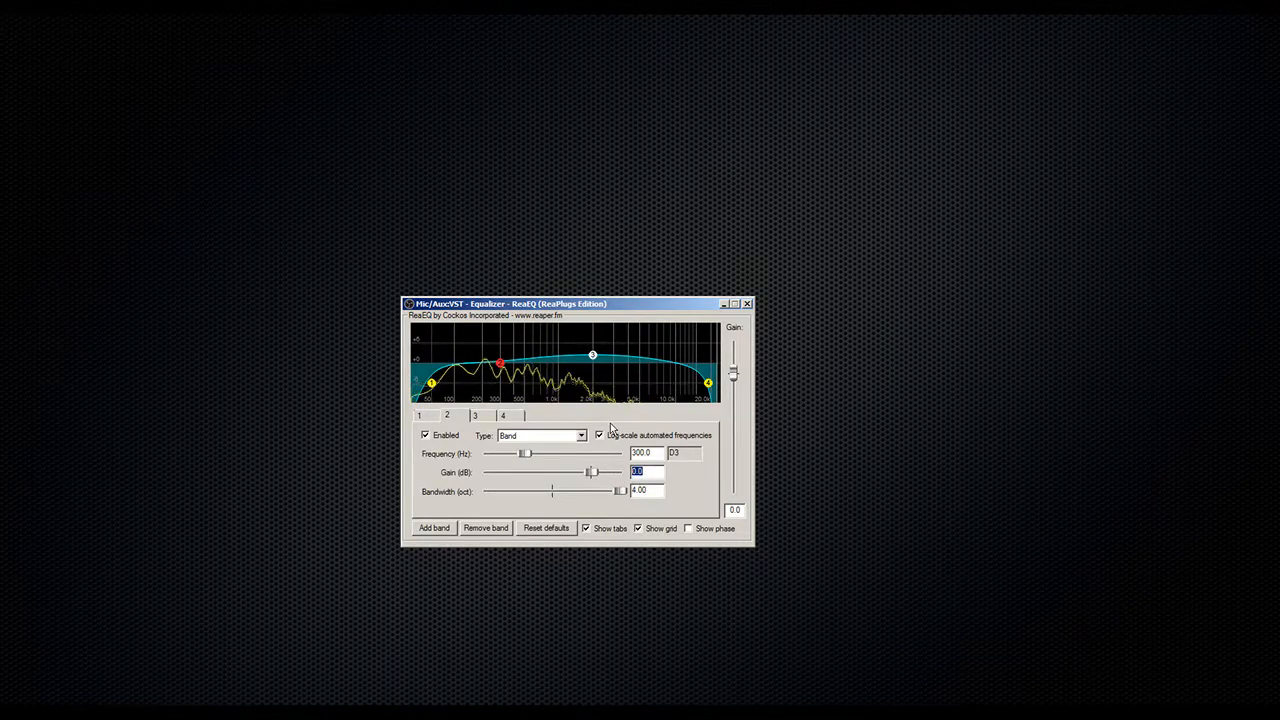
type("-2")
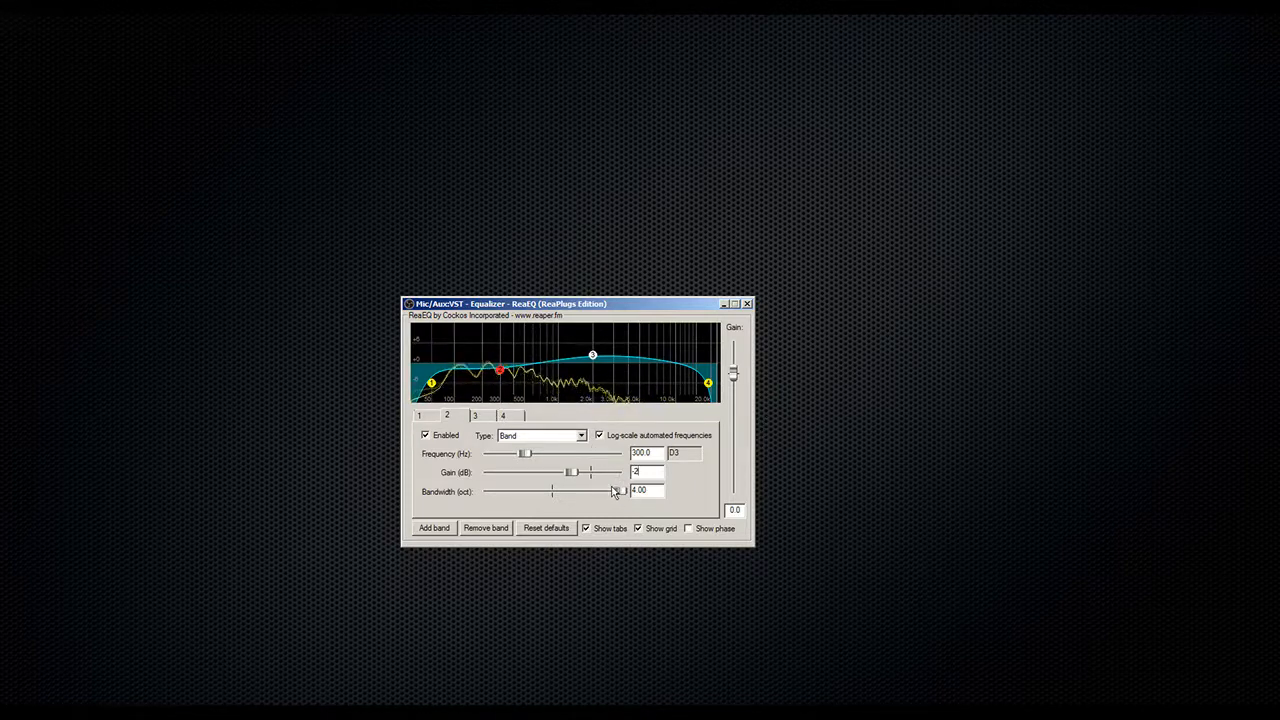
left_click_drag(617, 492, 577, 513)
left_click_drag(553, 490, 620, 490)
double_click(653, 471)
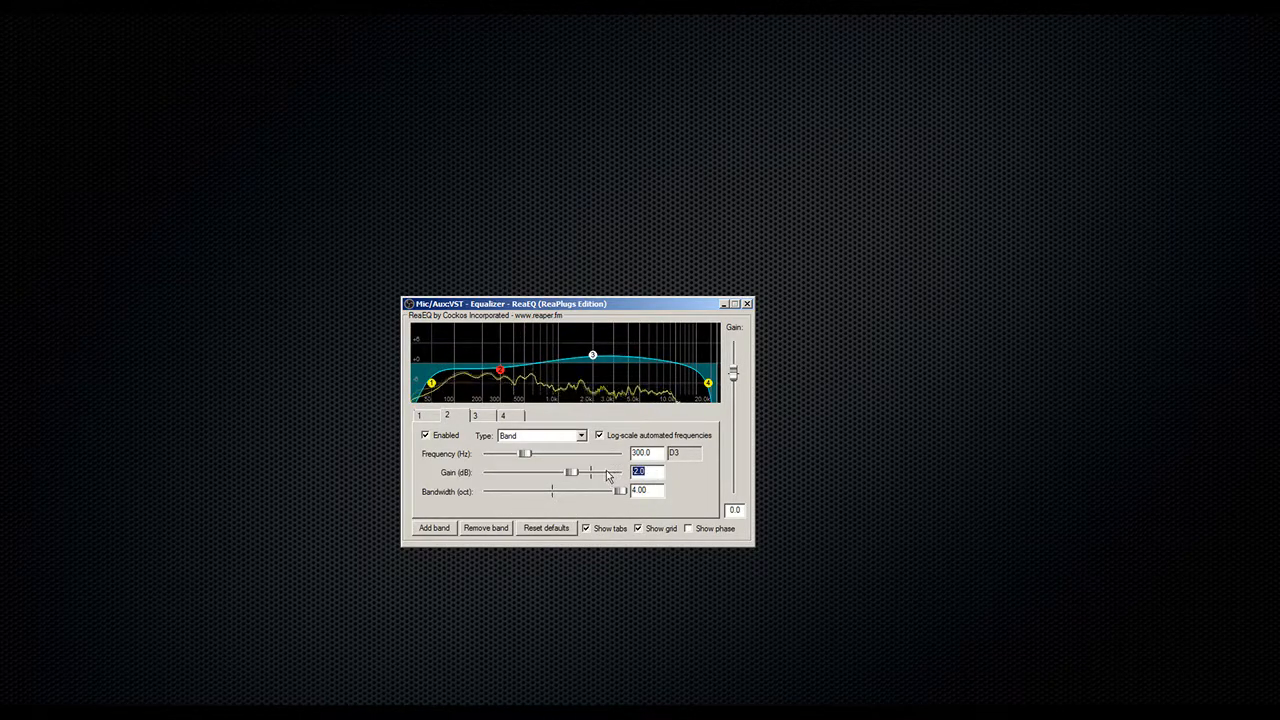
type("0")
Try the High Pass filter type on band 2 and switch it back to Band.
left_click(570, 437)
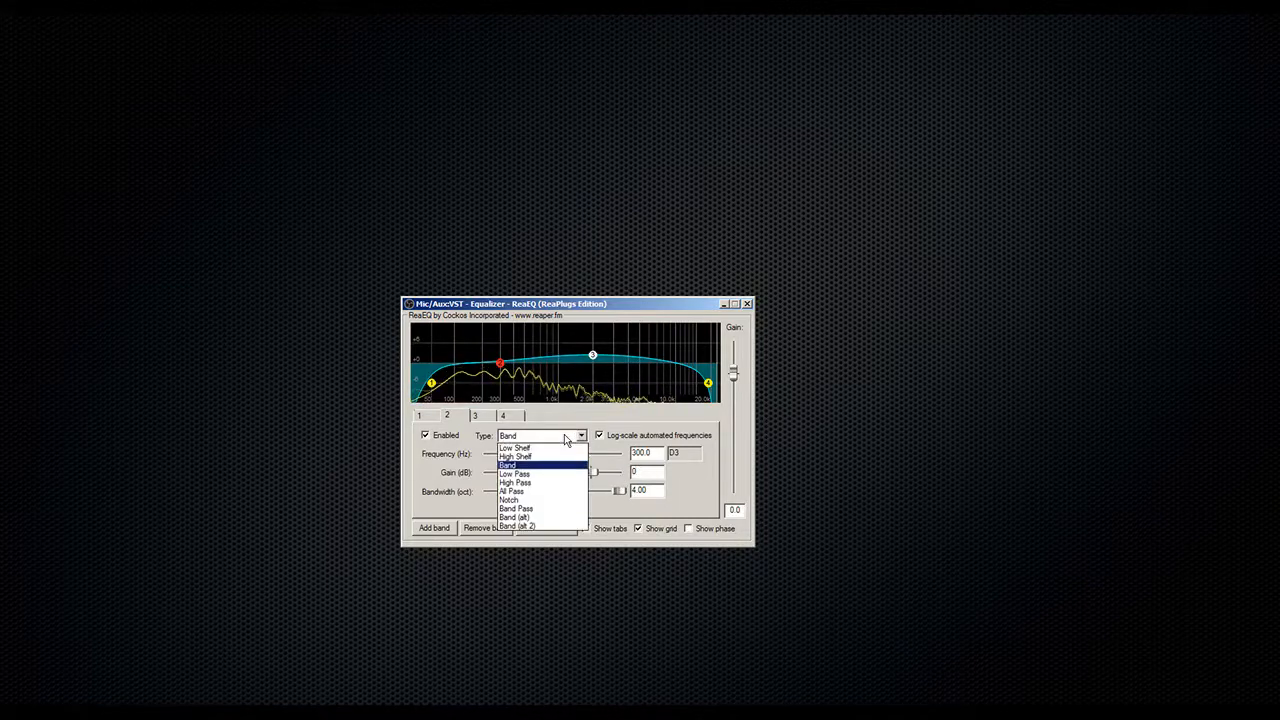
left_click(540, 484)
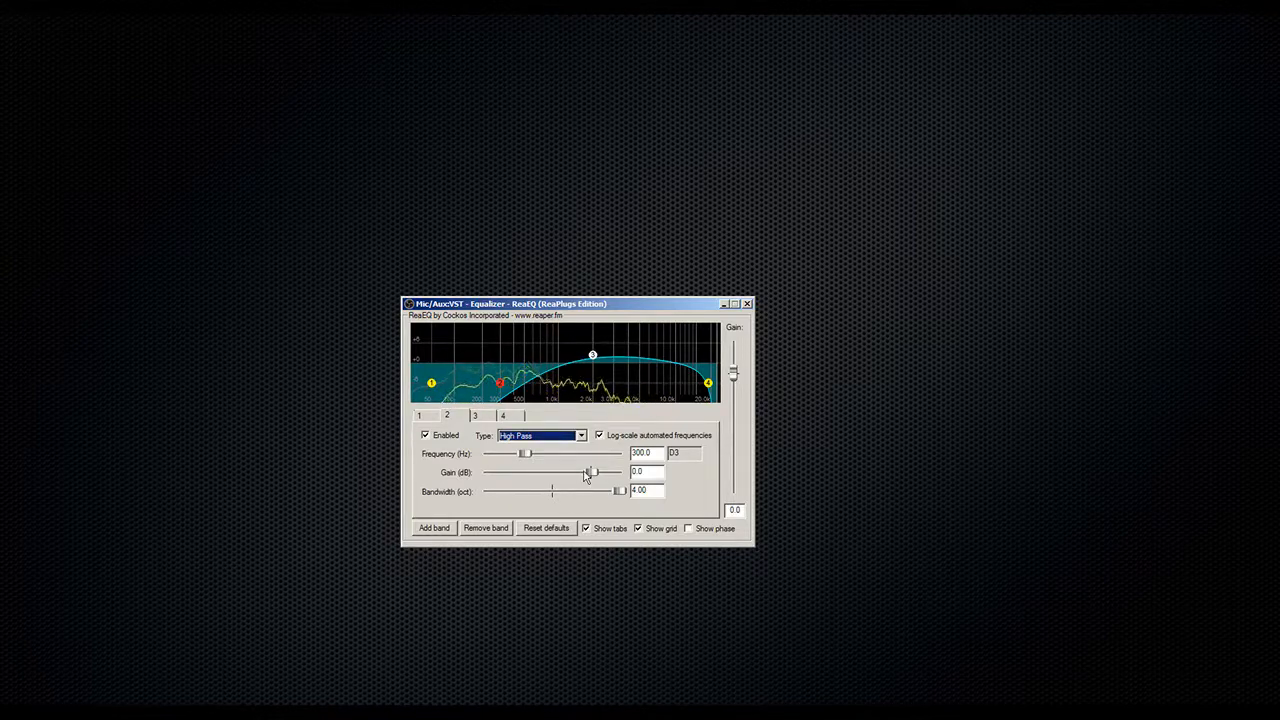
left_click(556, 438)
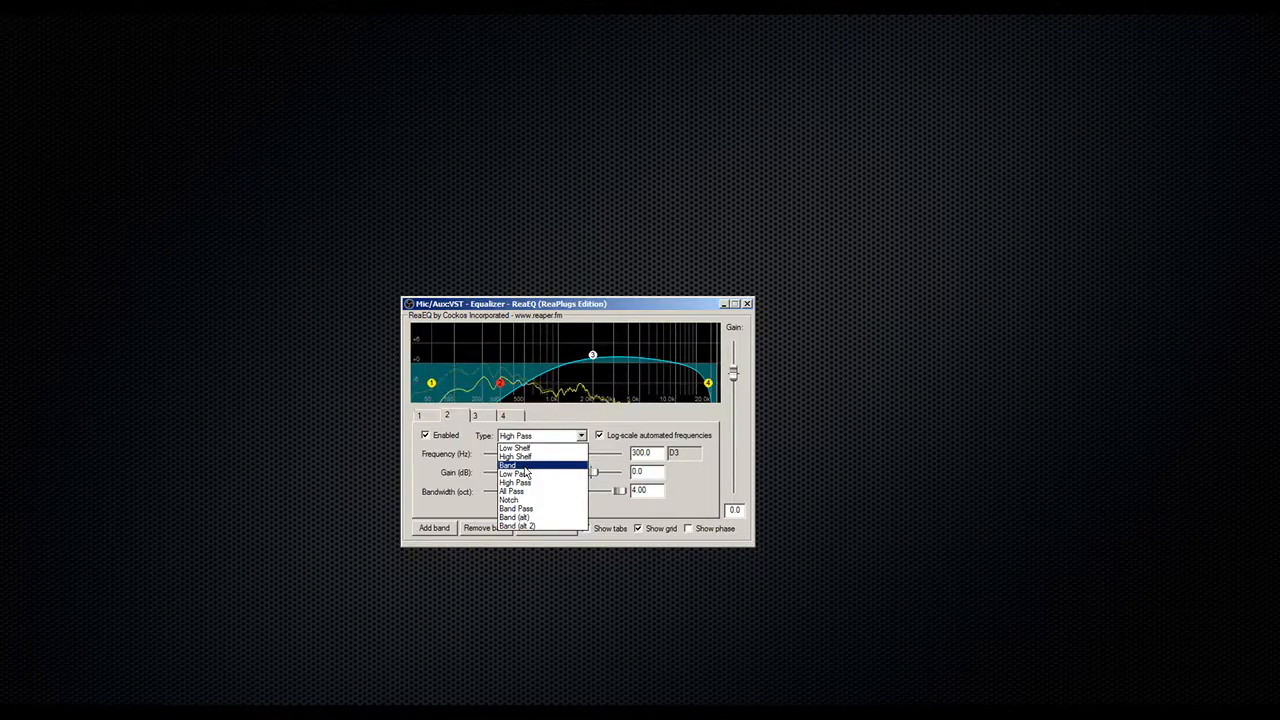
left_click(524, 466)
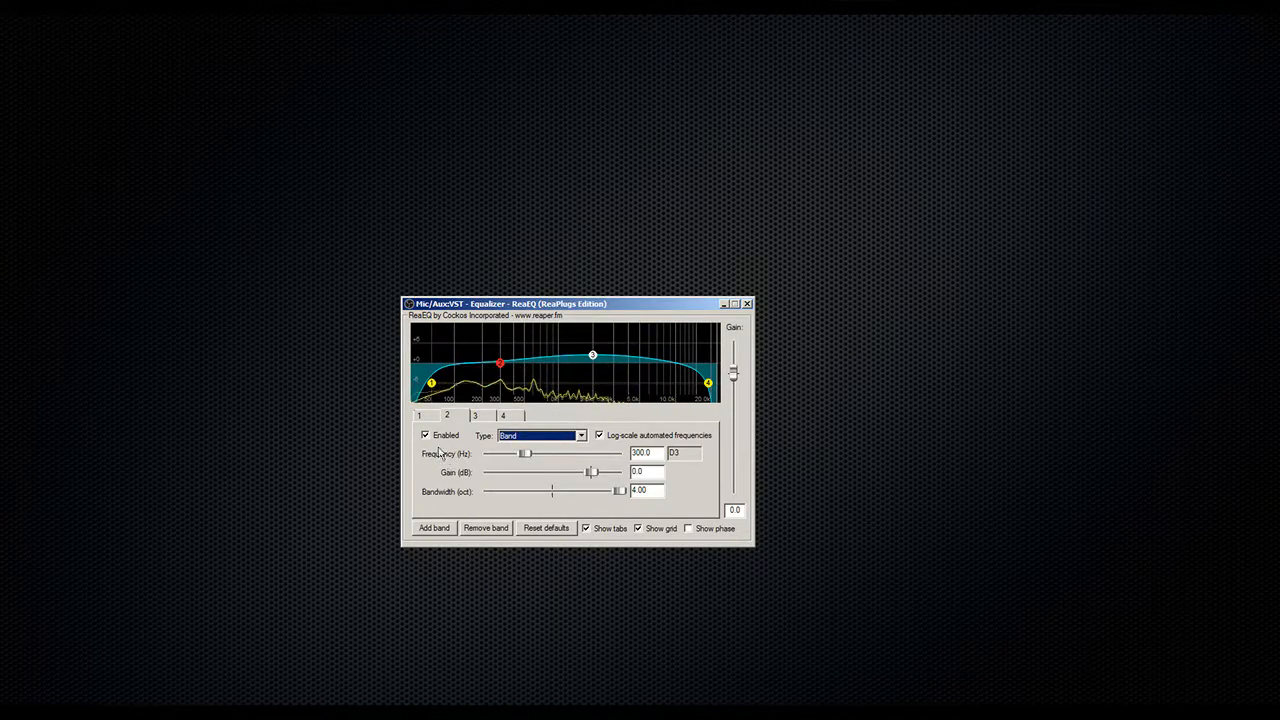
Try raising band 2's frequency to about 351 Hz and set it back to 300 Hz.
left_click(528, 456)
mouse_move(528, 456)
left_mouse_down()
mouse_move(540, 457)
mouse_move(521, 470)
mouse_move(534, 471)
left_mouse_up()
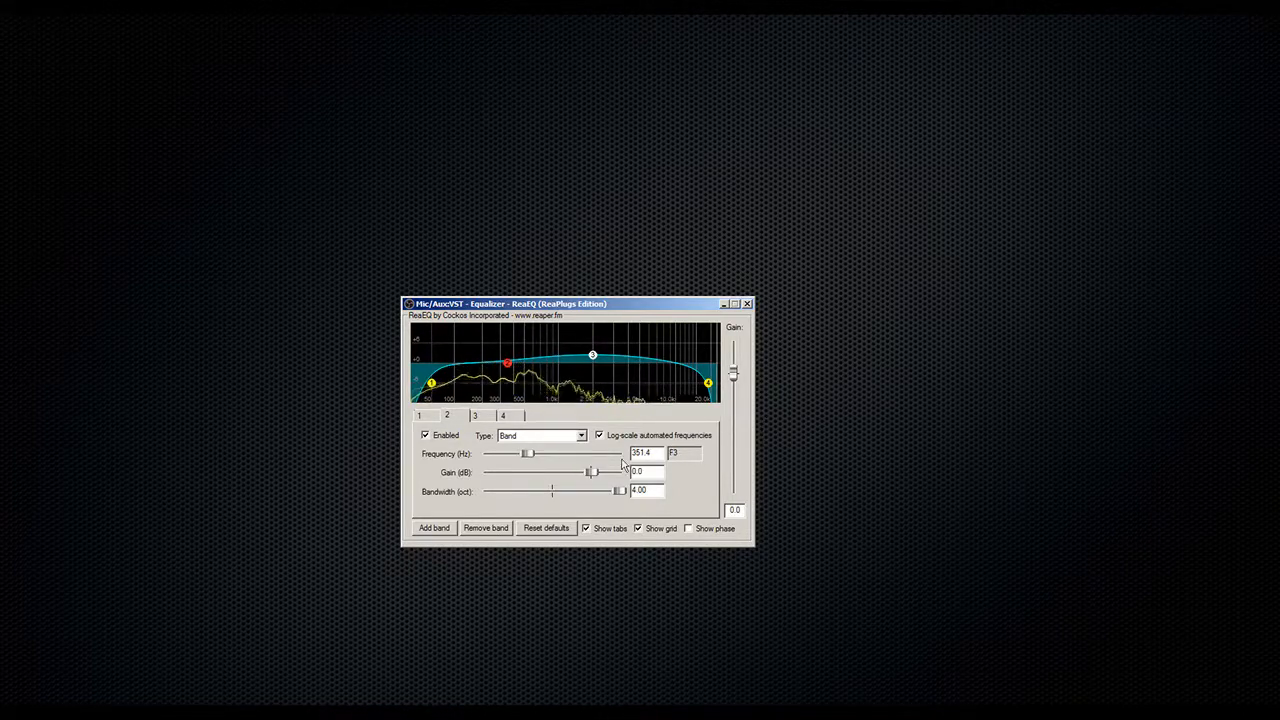
type("300")
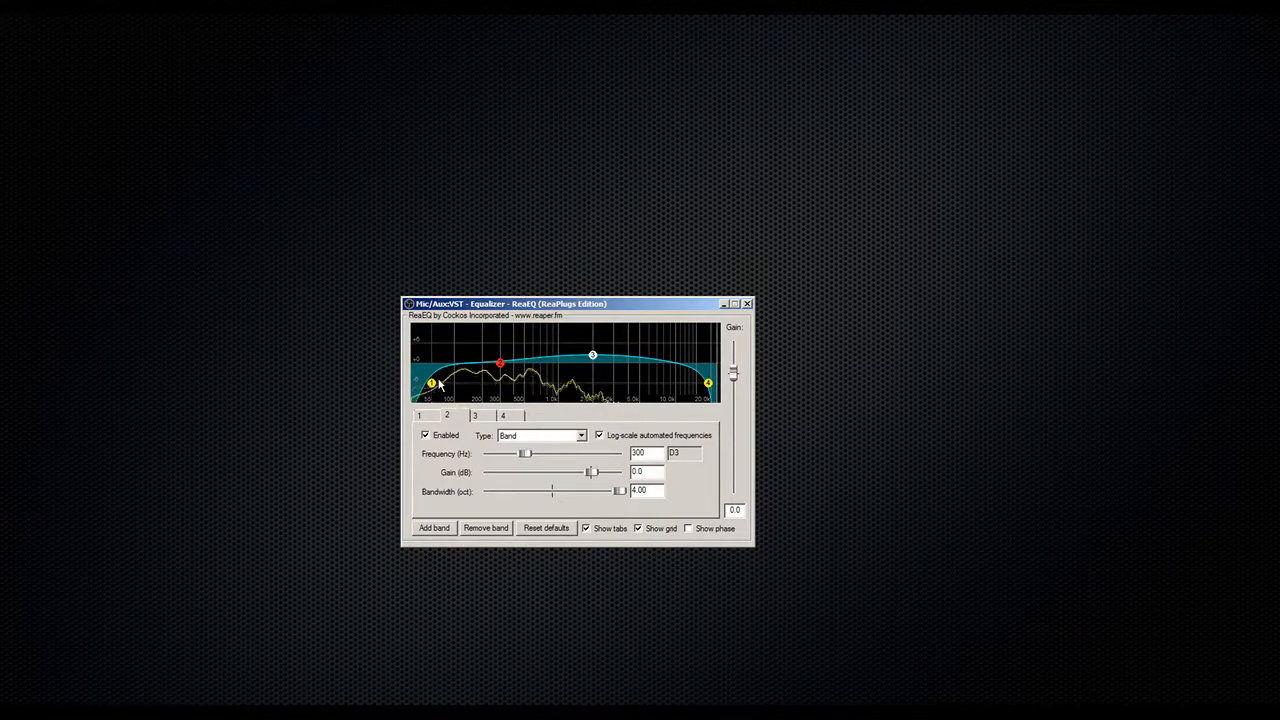
Review the high-pass and low-pass bands at the ends of the curve and the settings of band 3.
mouse_move(432, 390)
mouse_move(708, 388)
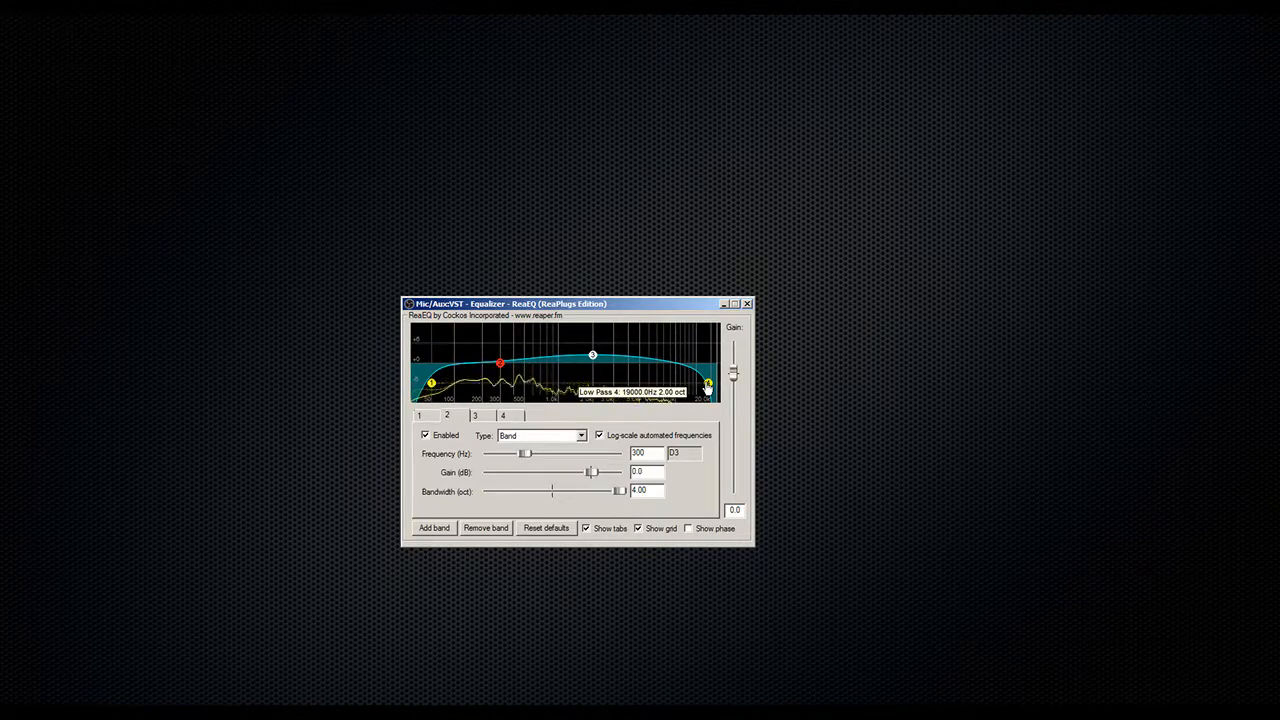
left_click(432, 388)
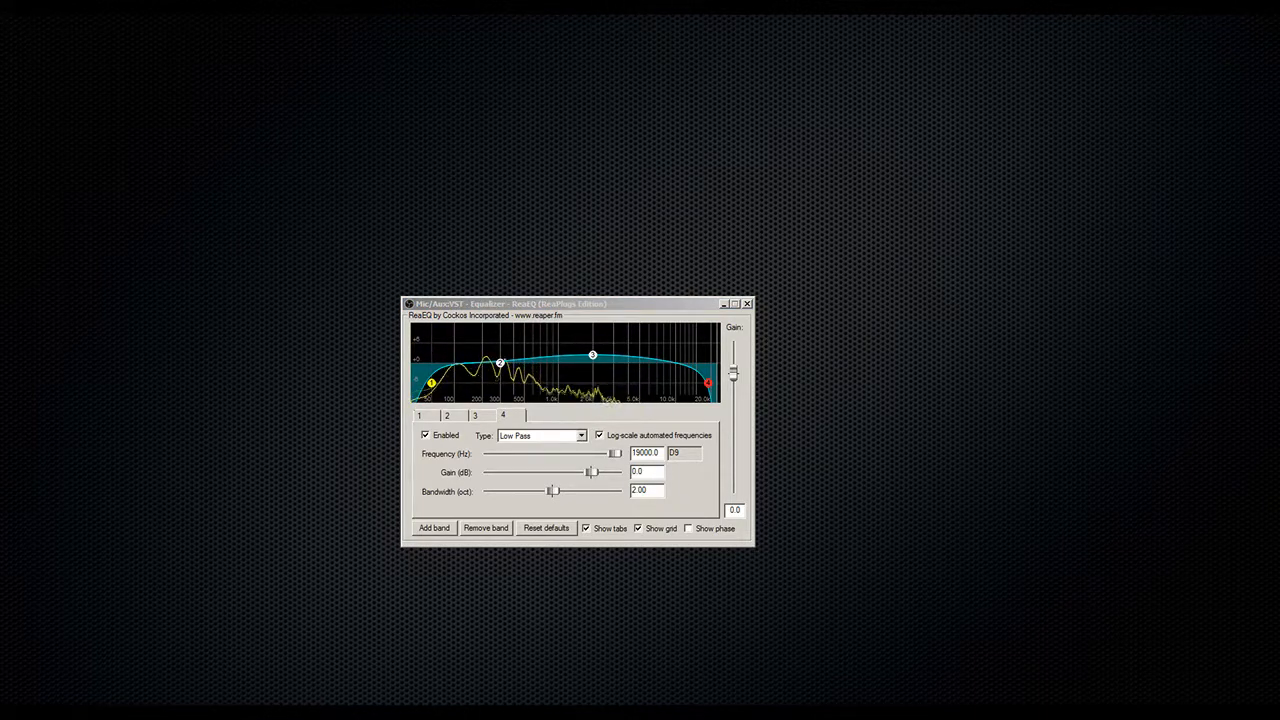
left_click(629, 311)
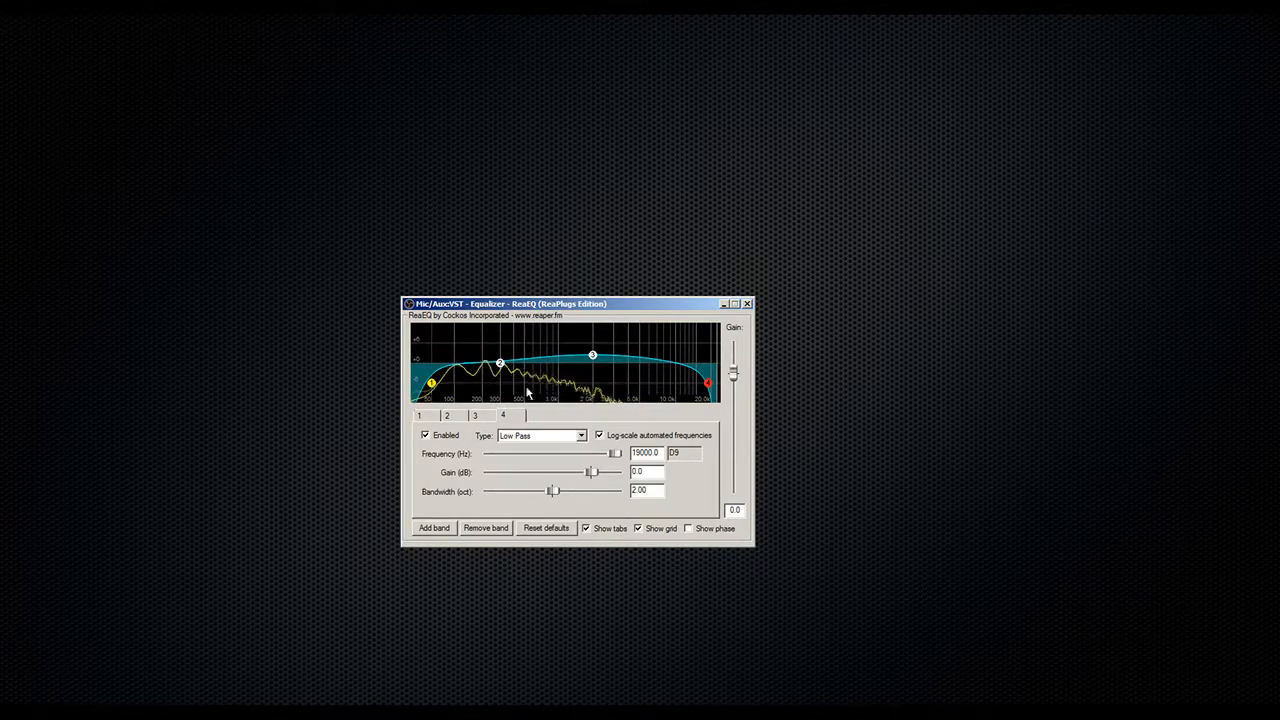
left_click(592, 361)
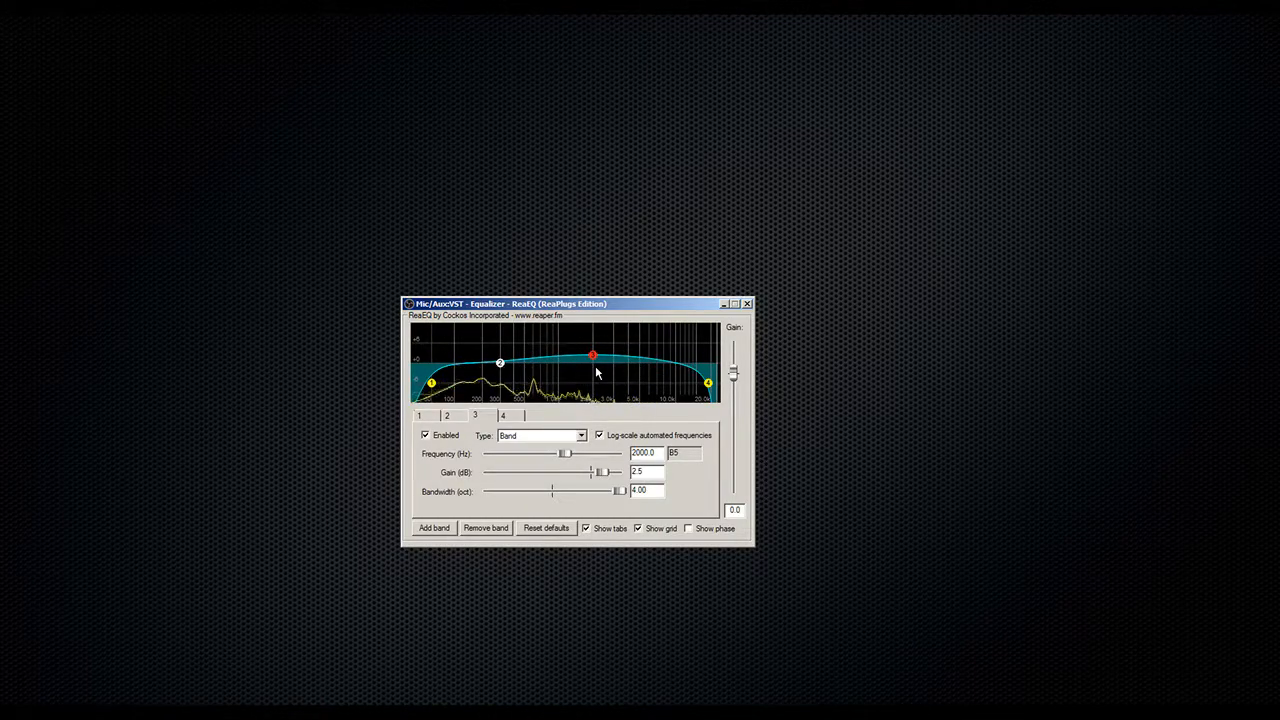
mouse_move(593, 361)
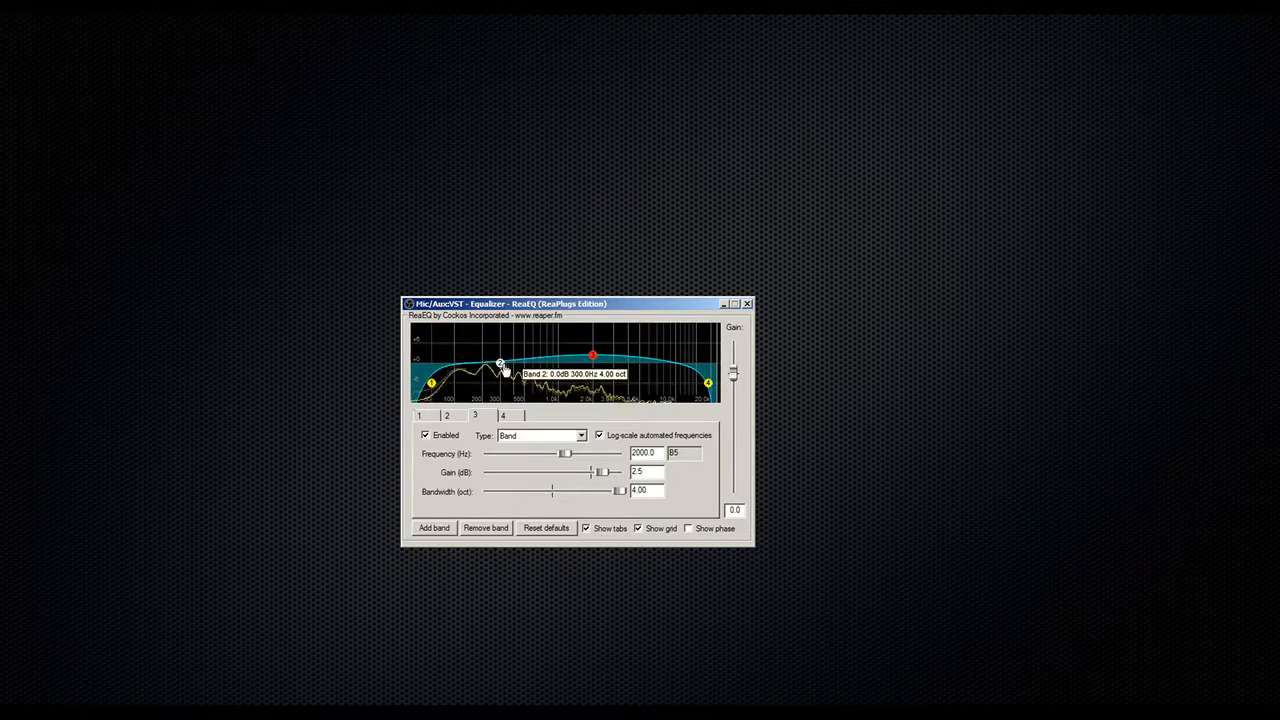
Try band 3's gain at 4.5 dB and 6.5 dB, and set it back to 2.5 dB.
left_click(501, 364)
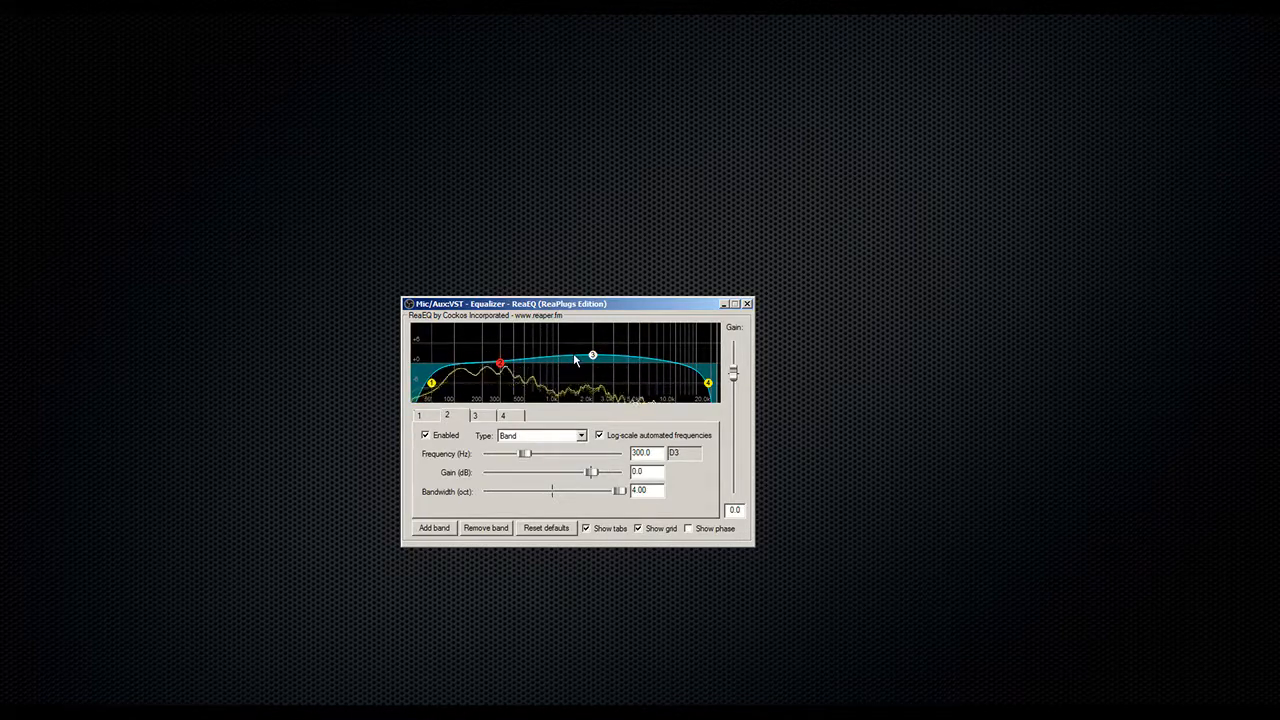
left_click(592, 356)
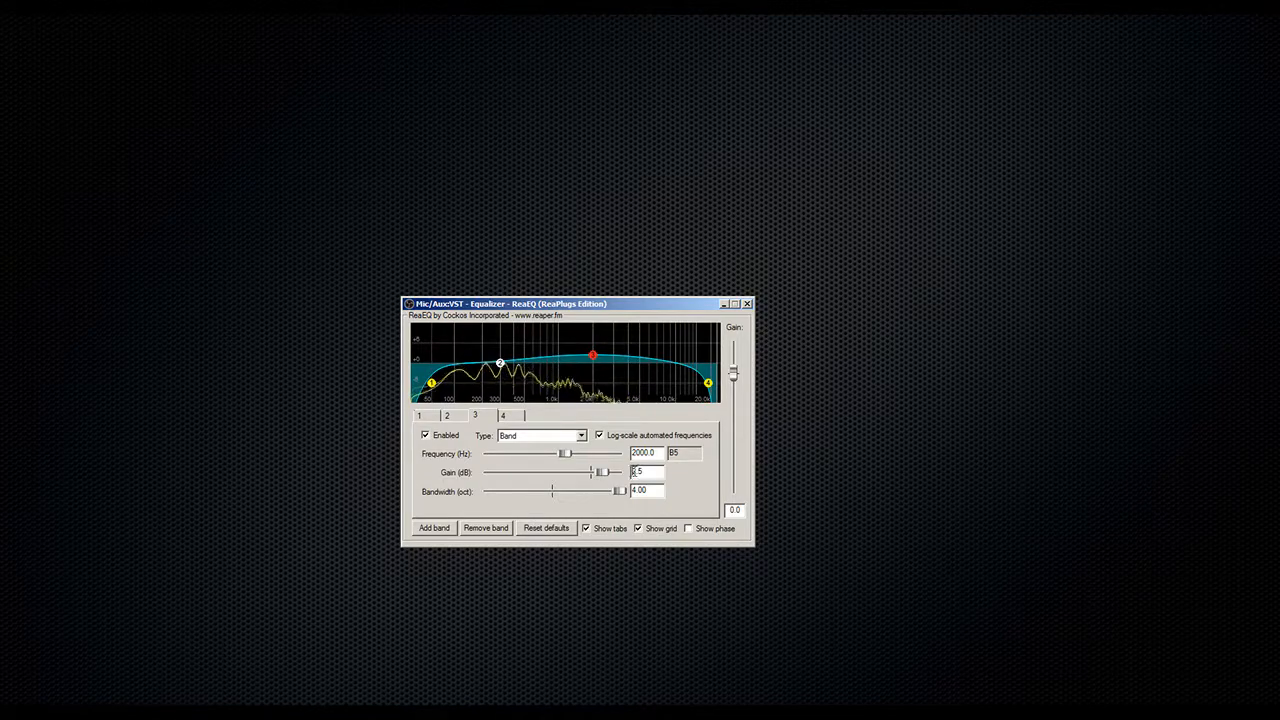
left_click_drag(631, 471, 638, 471)
type("4")
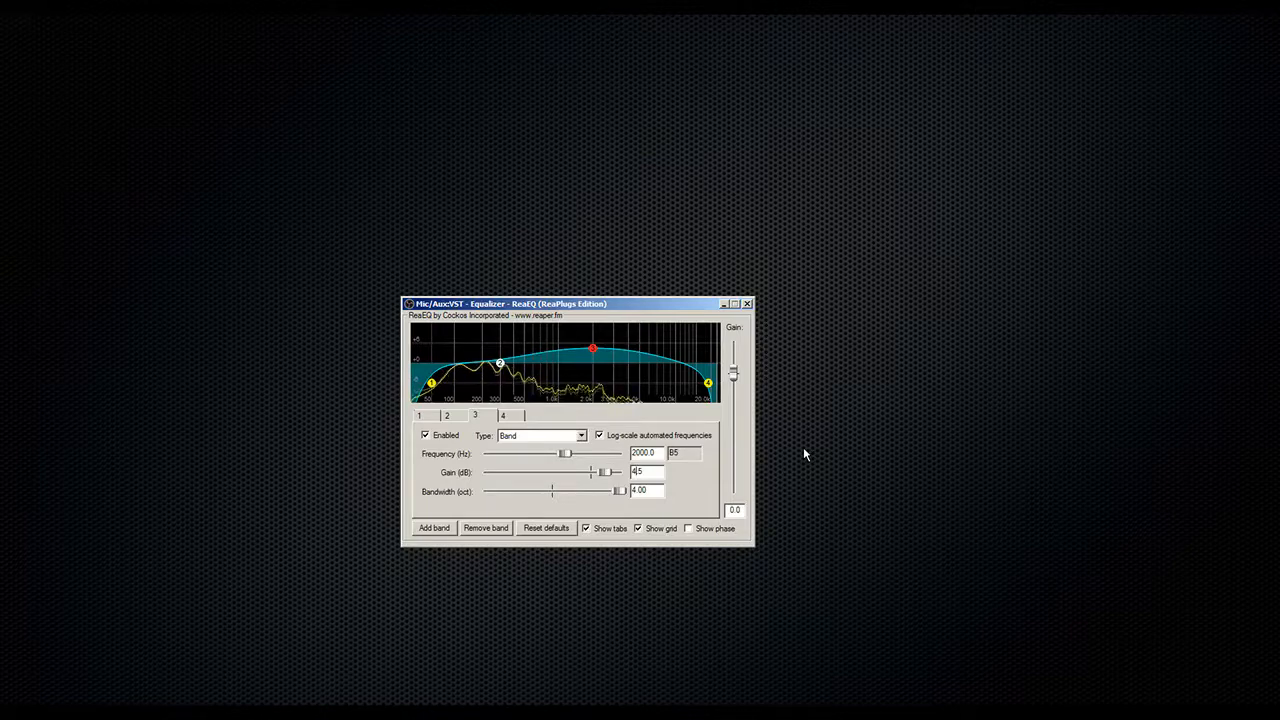
key("BackSpace")
type("6")
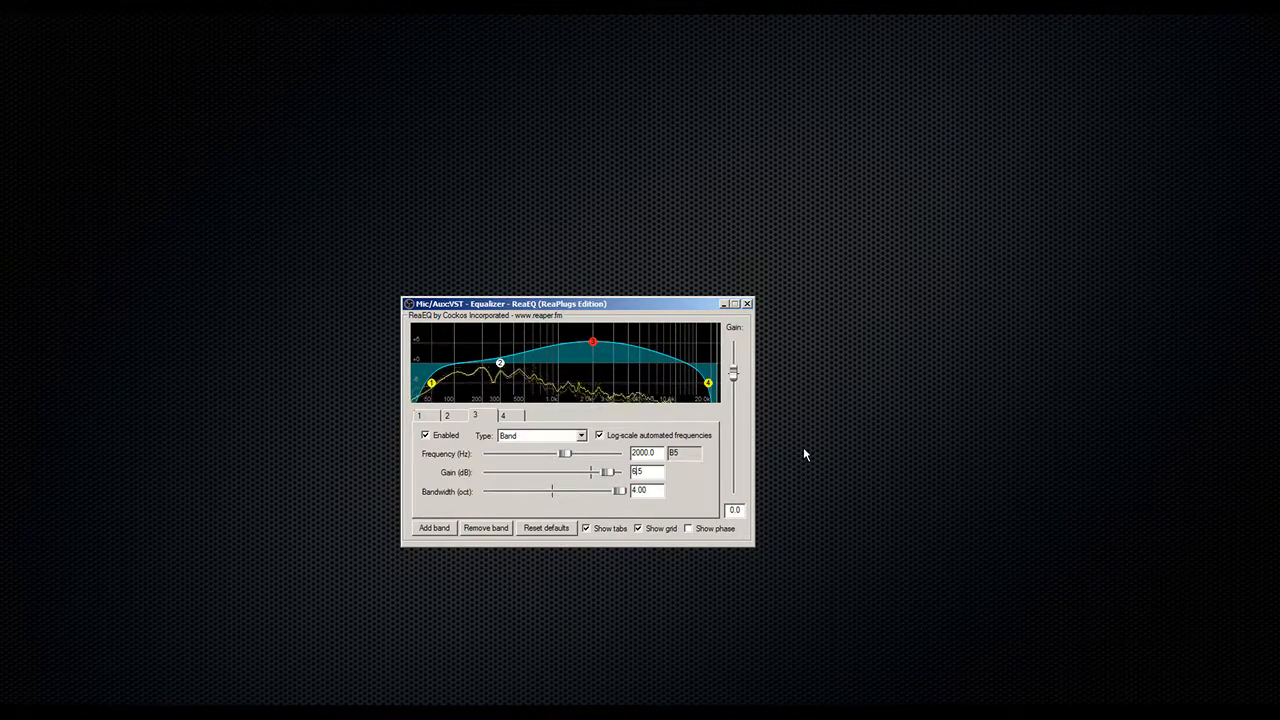
key("BackSpace")
type("2")
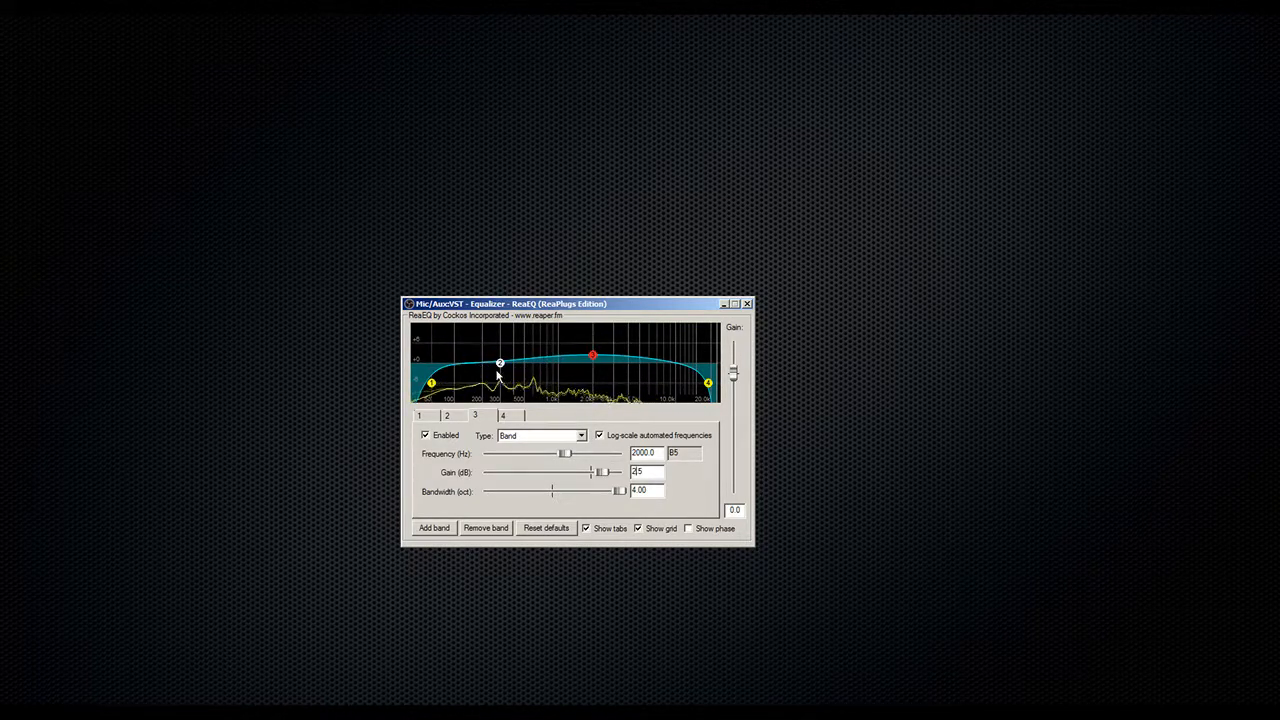
Set band 2's gain to -2 dB and bring up the settings of band 3.
mouse_move(502, 365)
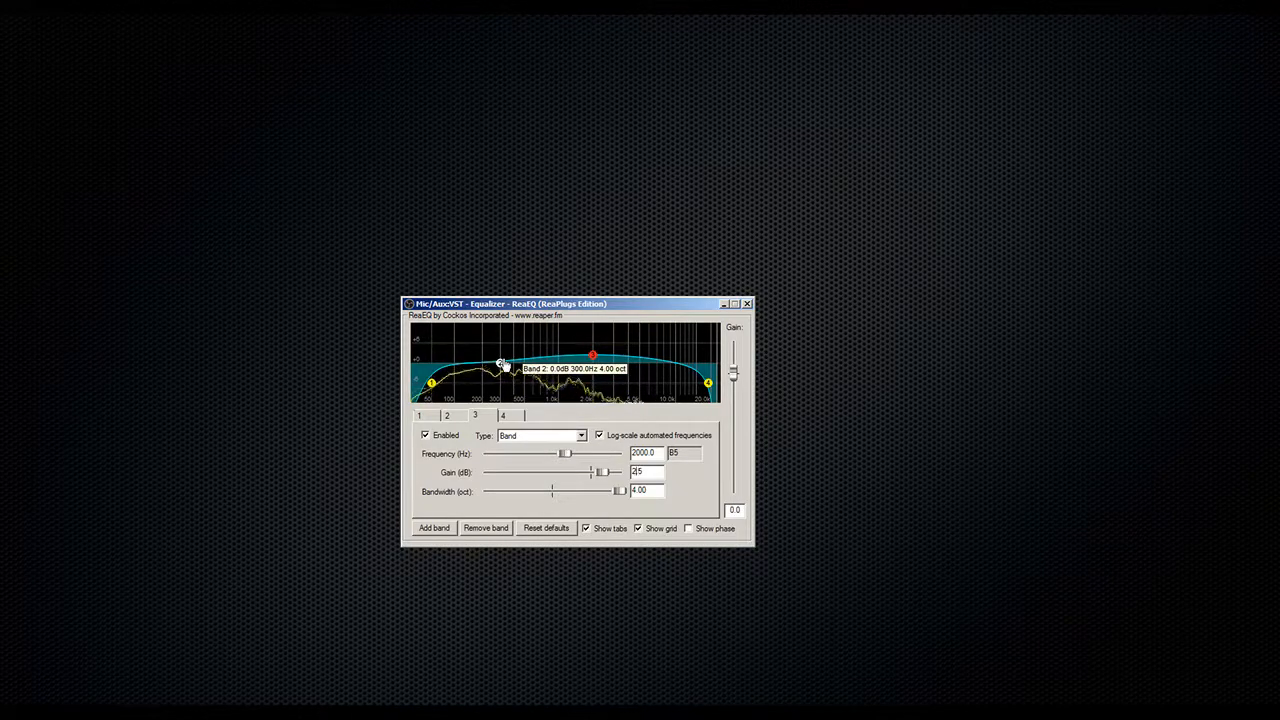
left_click(502, 365)
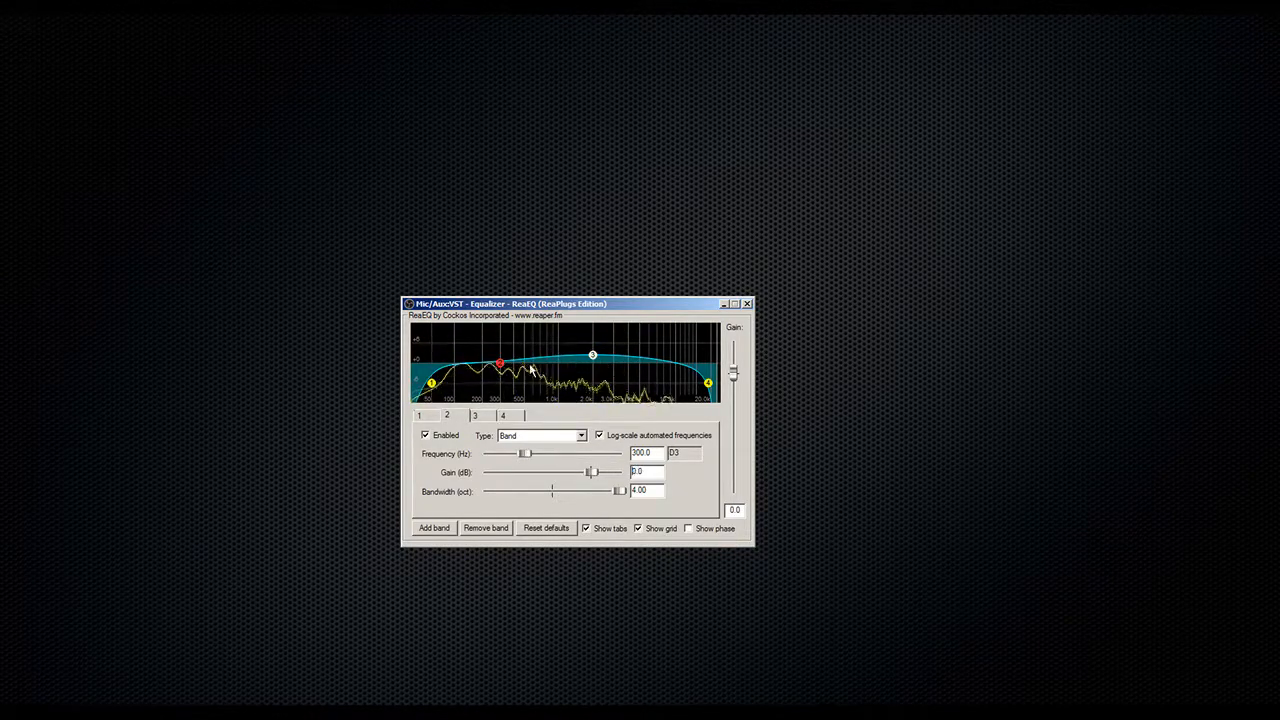
double_click(641, 472)
type("-2")
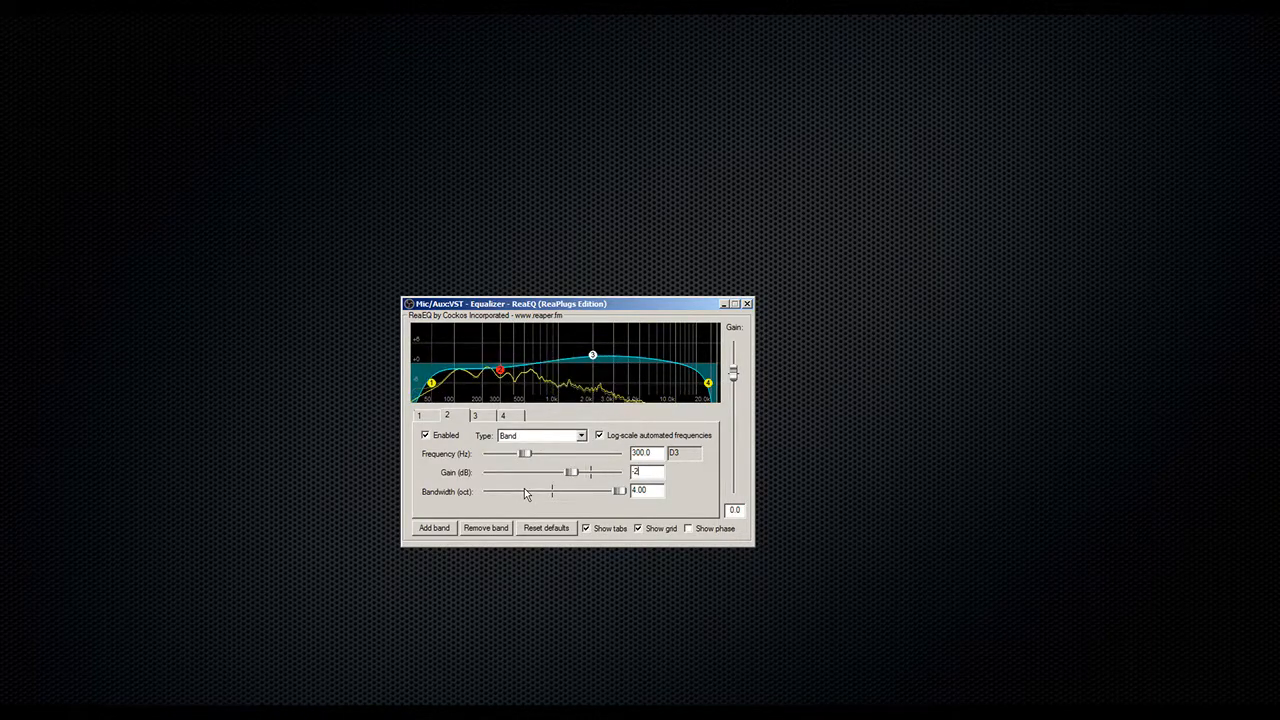
left_click(500, 372)
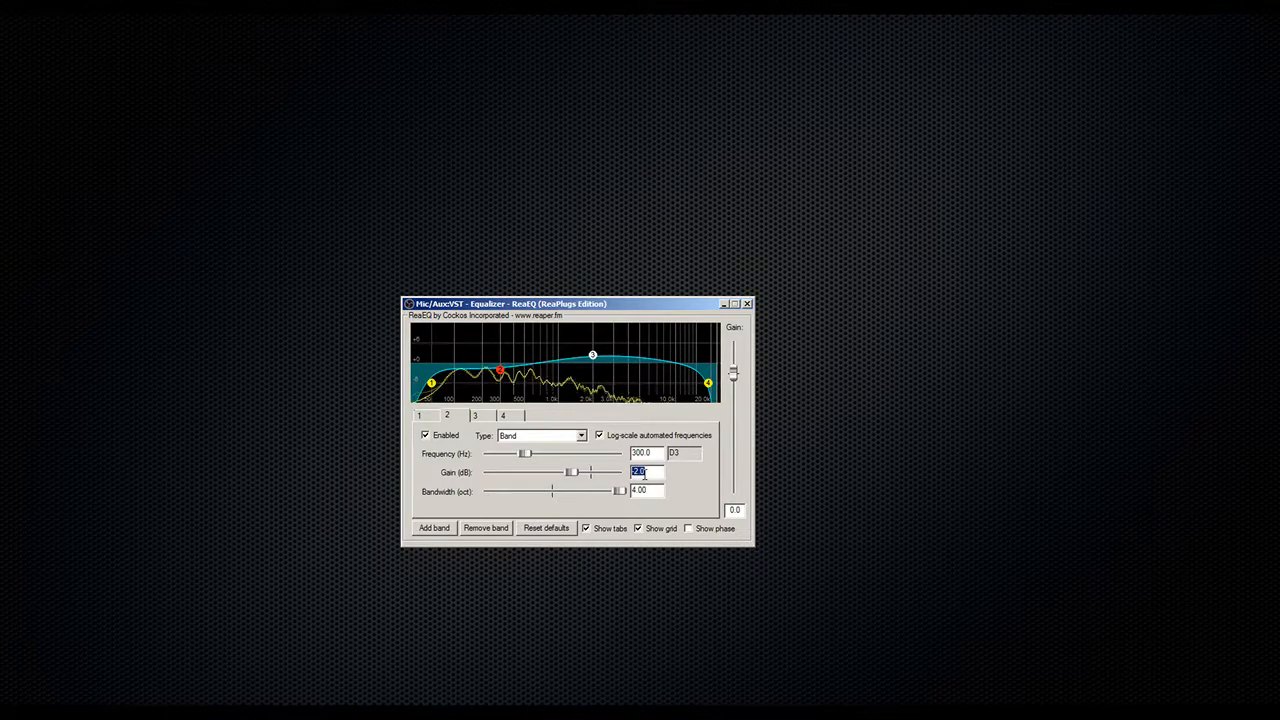
mouse_move(619, 490)
left_mouse_down()
mouse_move(578, 502)
mouse_move(632, 491)
left_mouse_up()
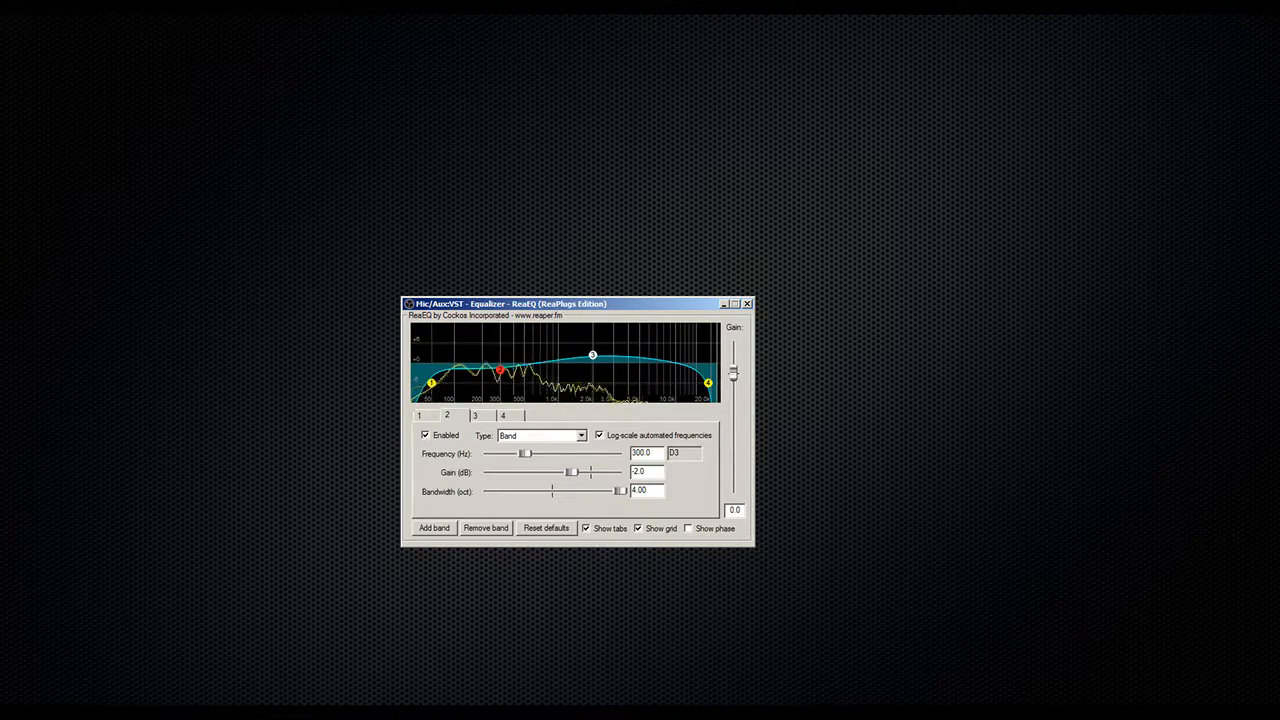
left_click(593, 357)
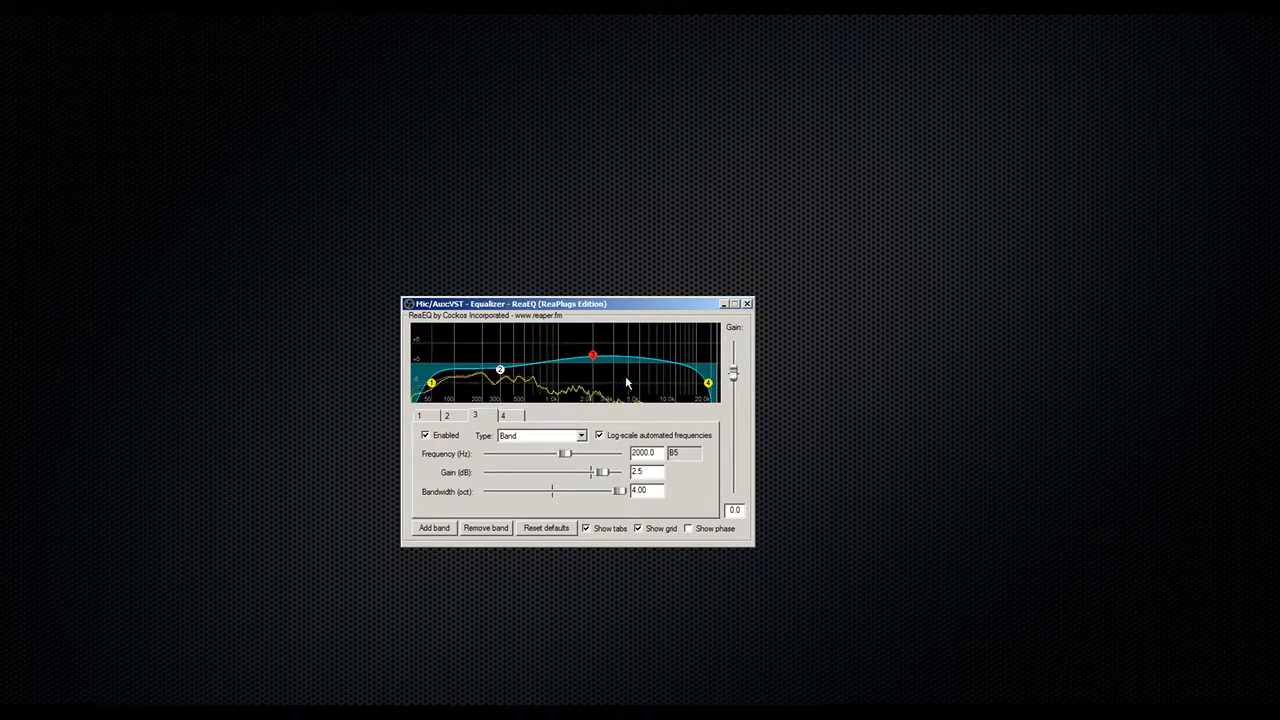
left_click(627, 308)
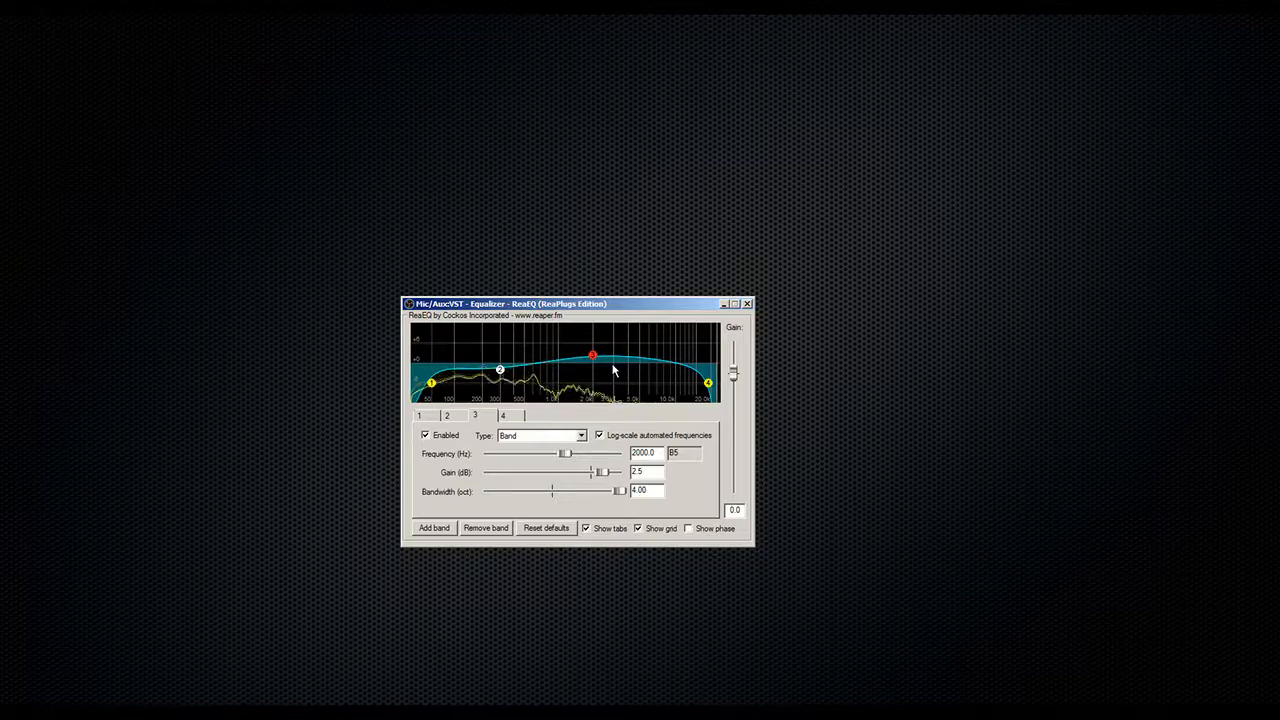